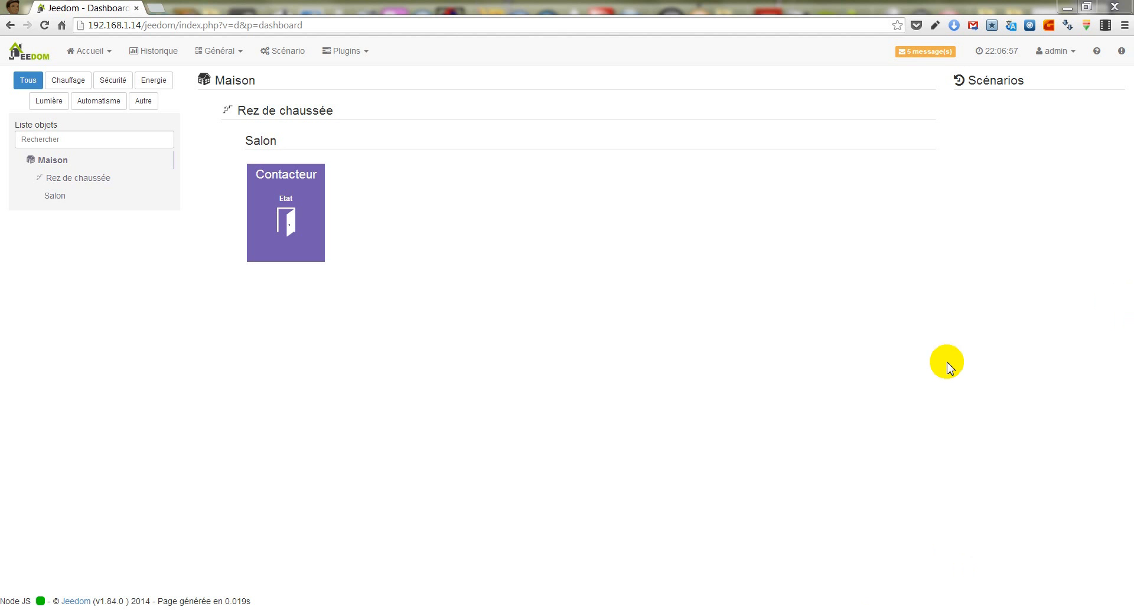
- Install the beta version of the Widgets plugin from the Jeedom Market and activate it
click(1061, 54)
click(1059, 100)
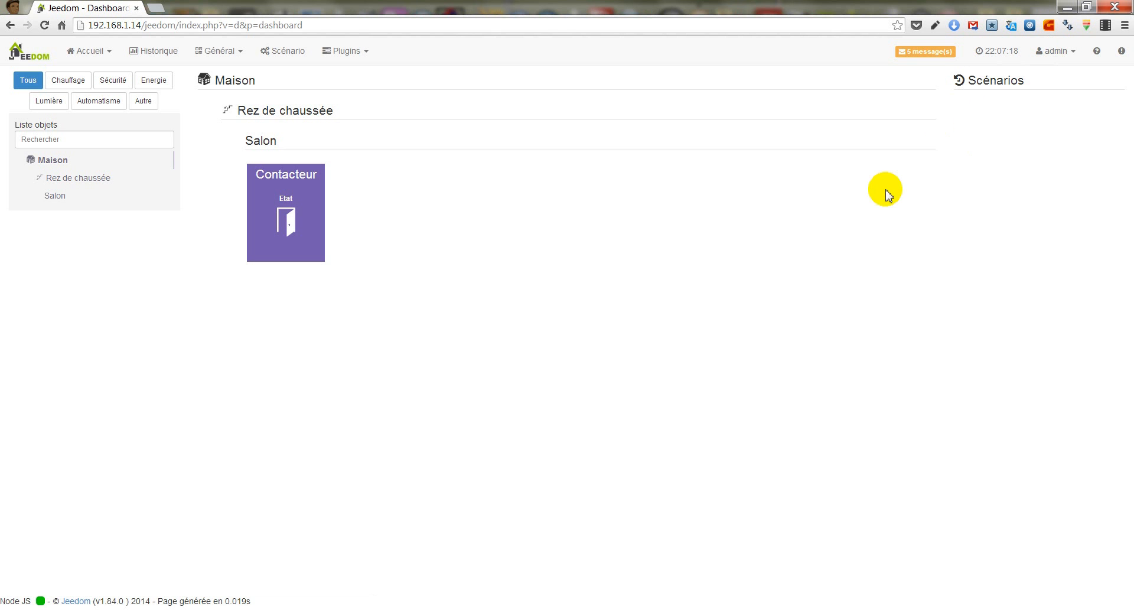
click(231, 53)
click(223, 108)
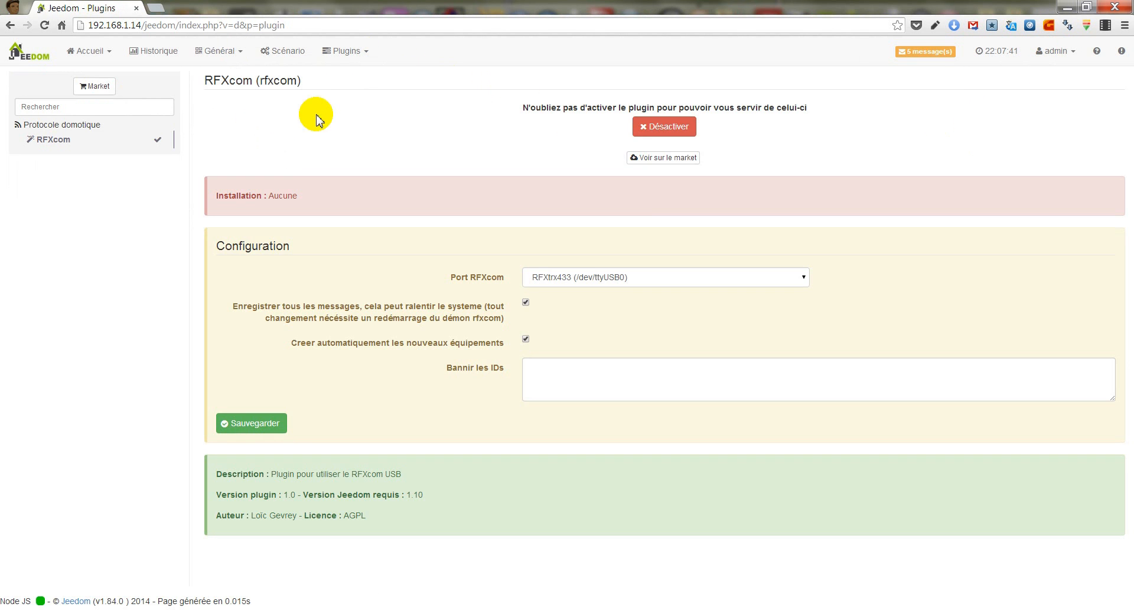
click(100, 87)
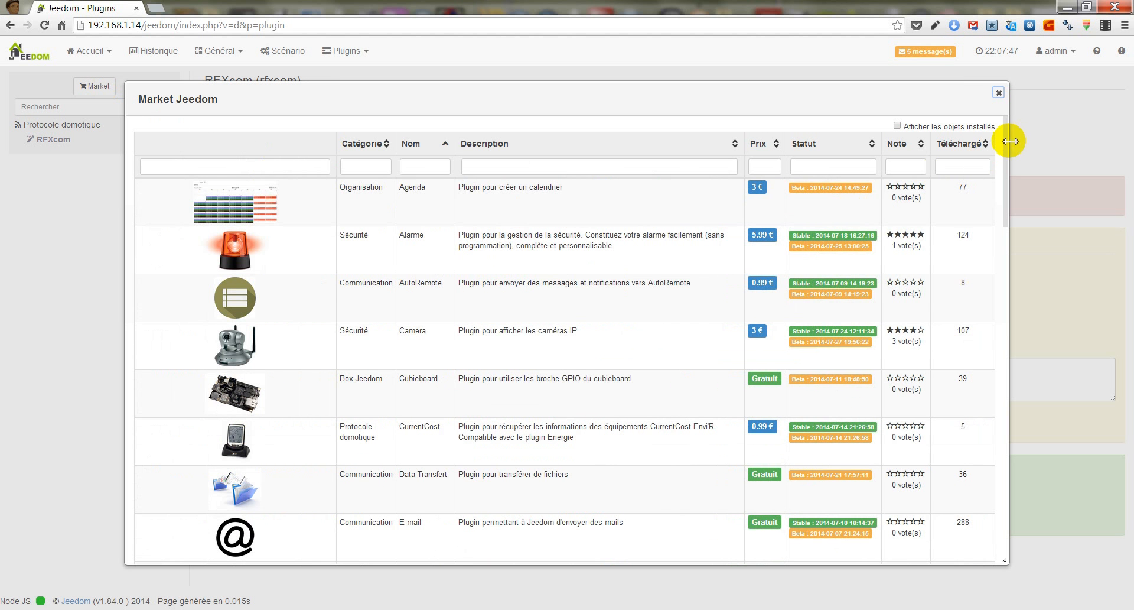
click(1001, 187)
drag(1001, 187, 1012, 505)
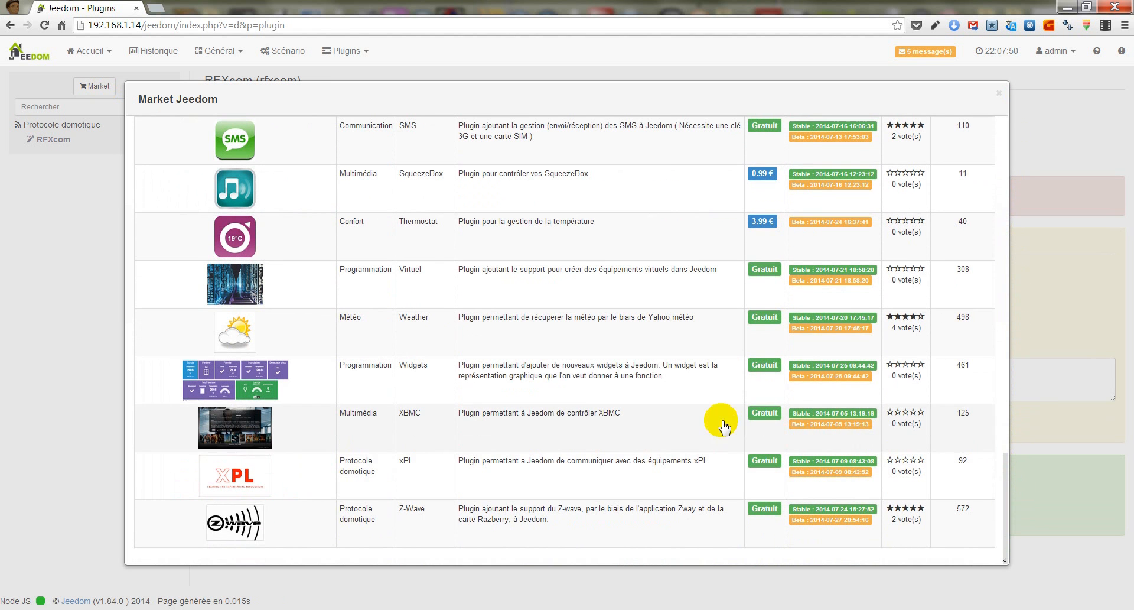
click(543, 387)
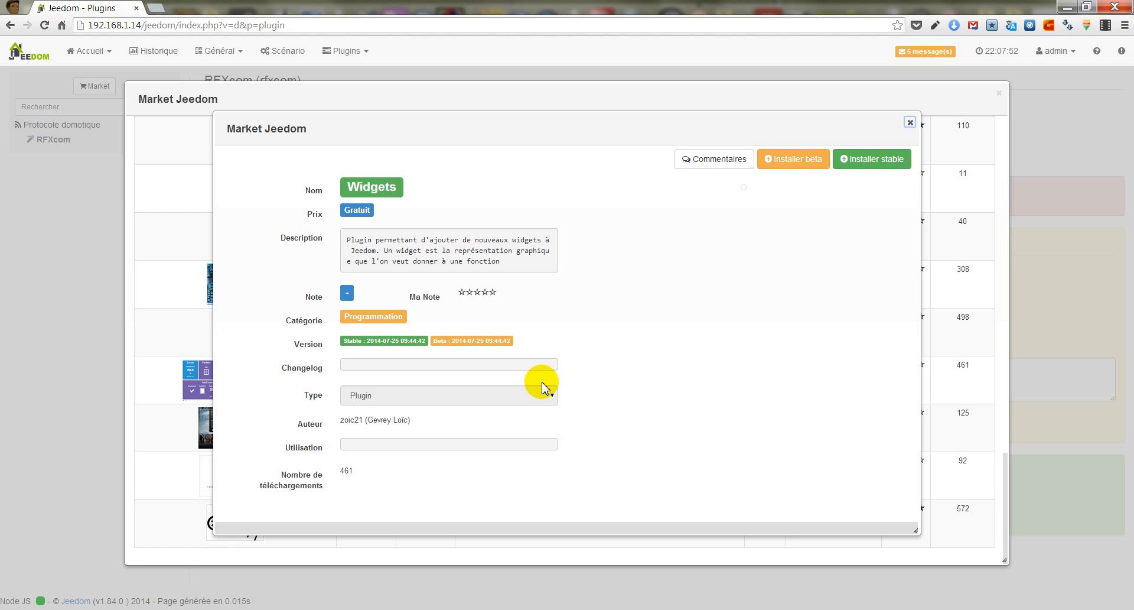
click(796, 165)
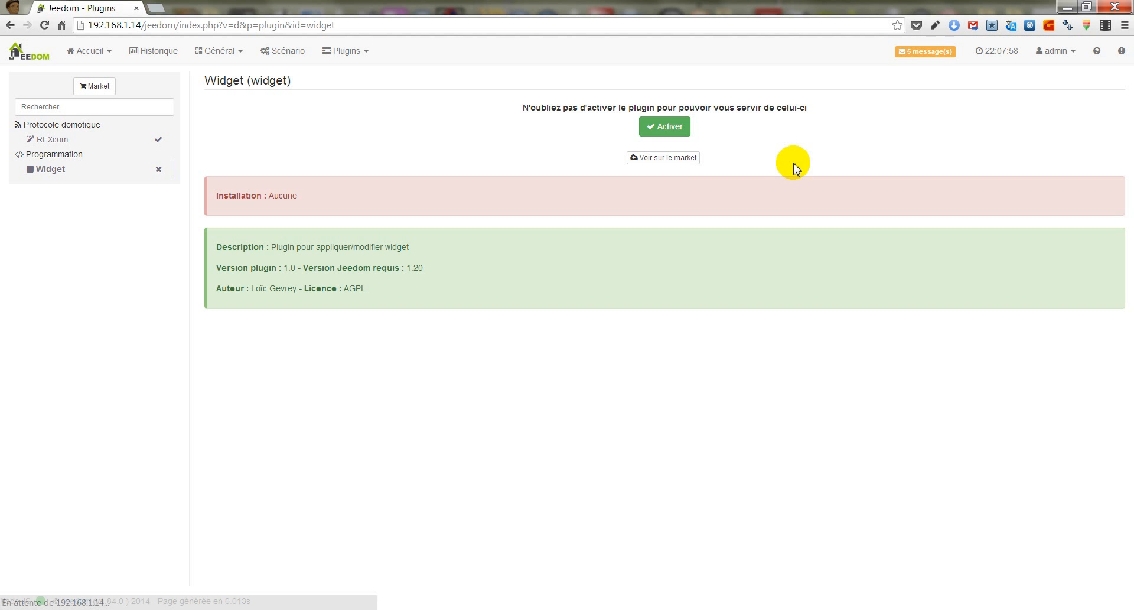
click(664, 128)
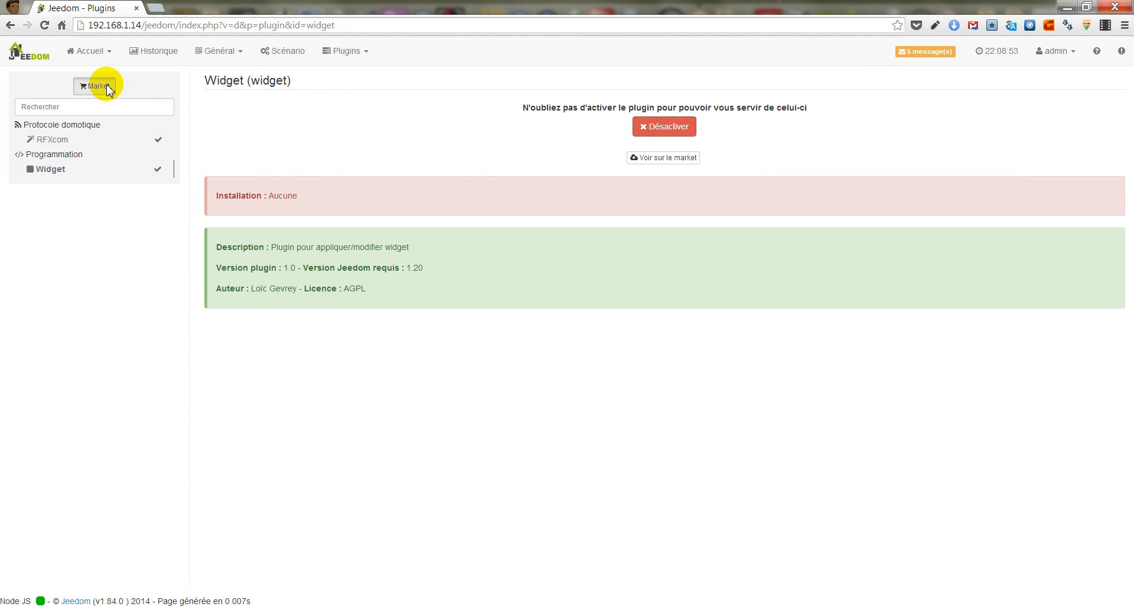
- Install the beta version of the E-mail plugin from the Jeedom Market and activate it
click(108, 88)
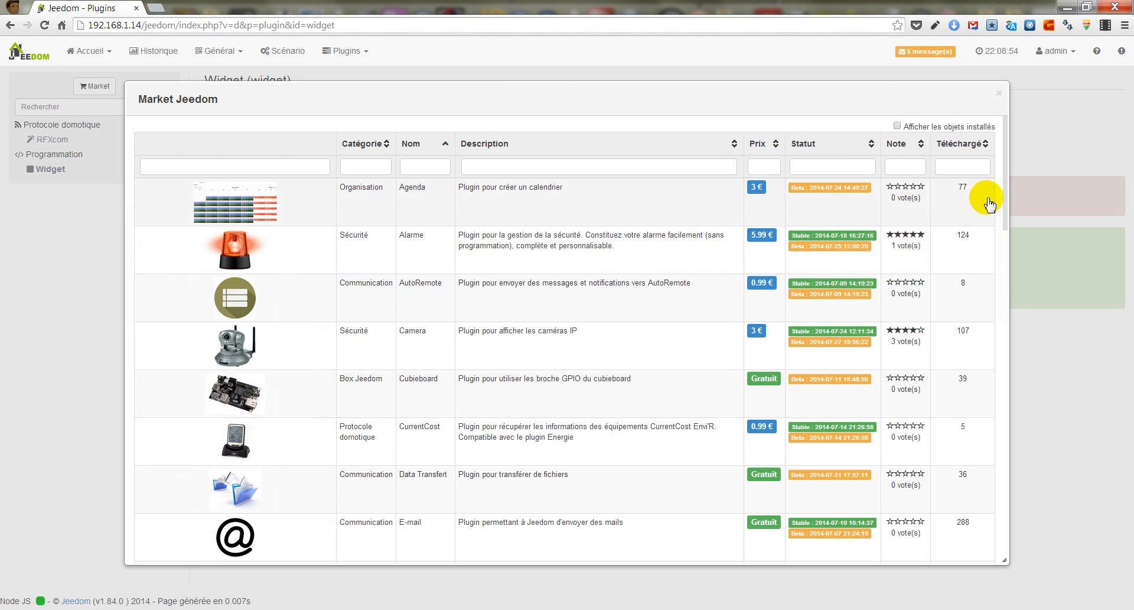
scroll(969, 213, down, 3)
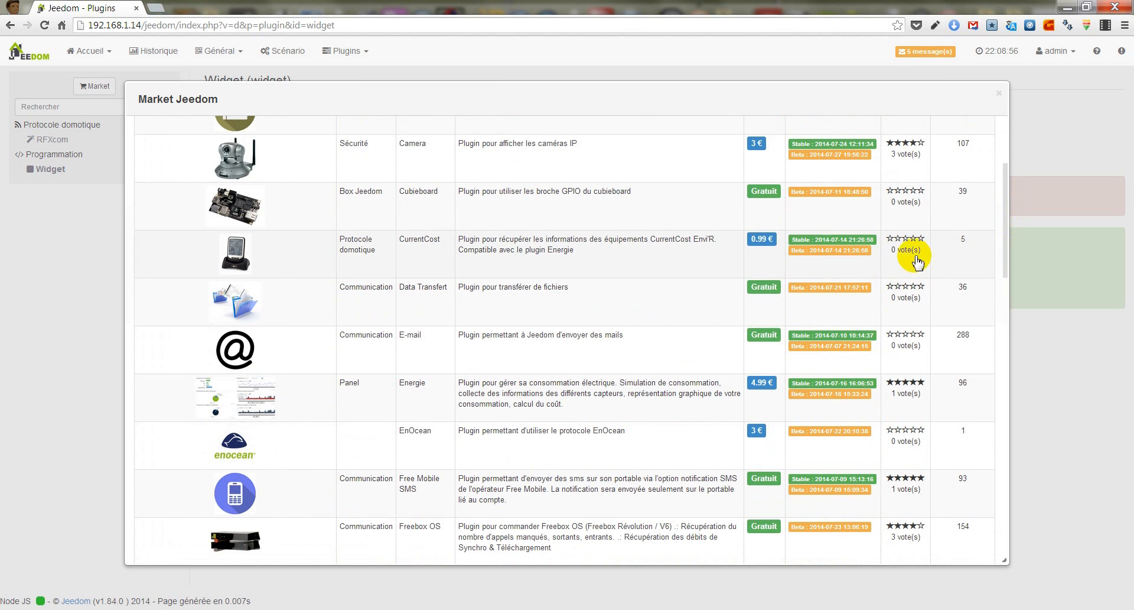
click(601, 349)
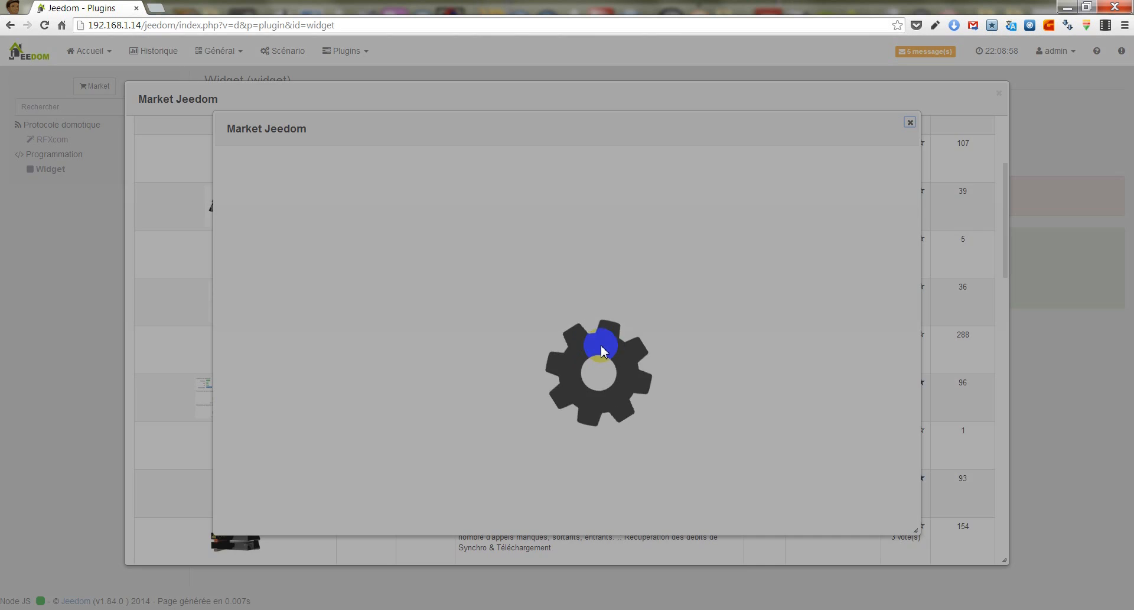
click(807, 169)
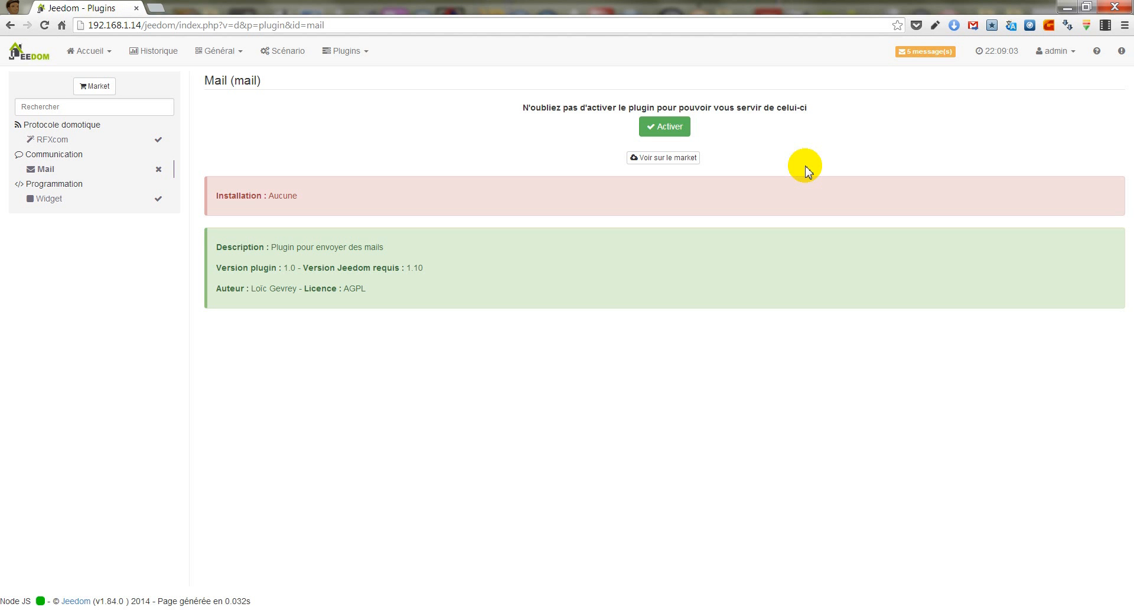
click(674, 134)
click(674, 133)
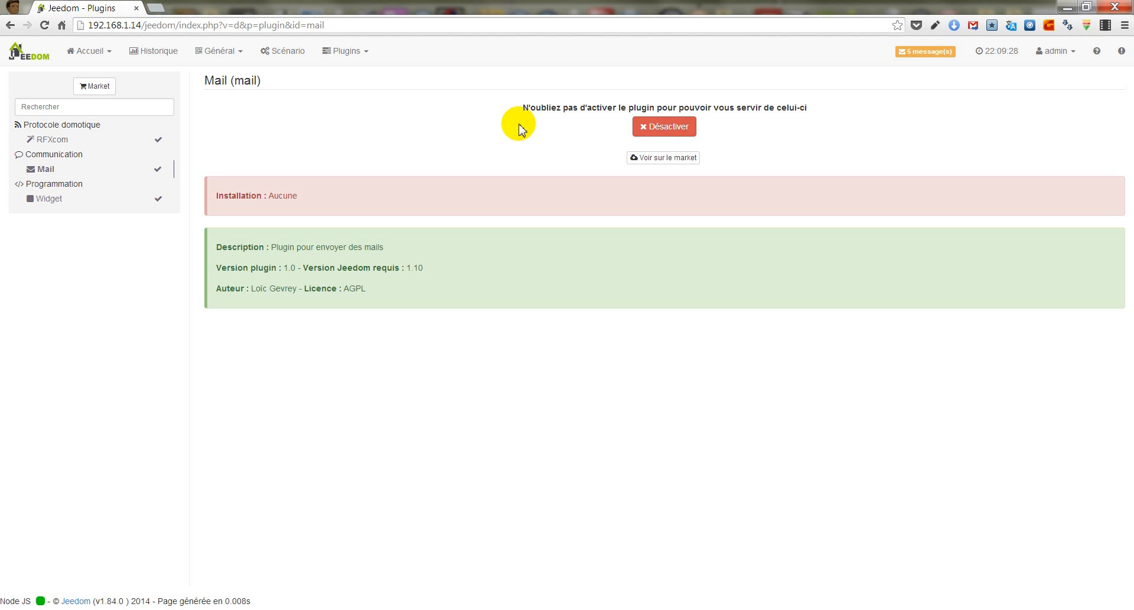
- Open the info.binary.door dashboard widget in the Widget plugin and review its type and subtype options
click(354, 53)
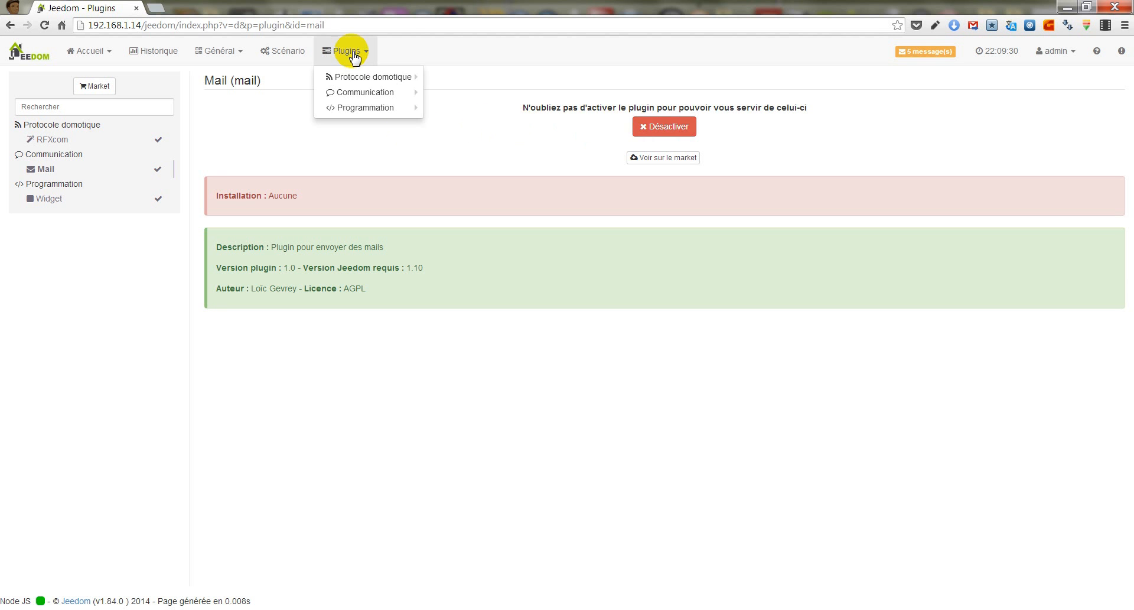
mouse_move(366, 110)
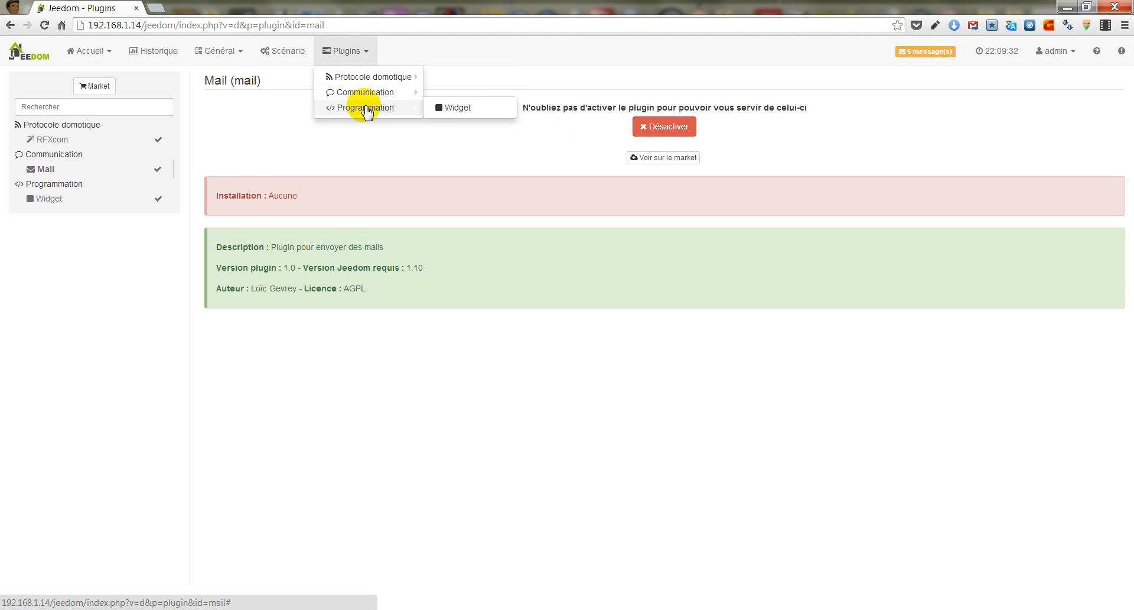
click(452, 110)
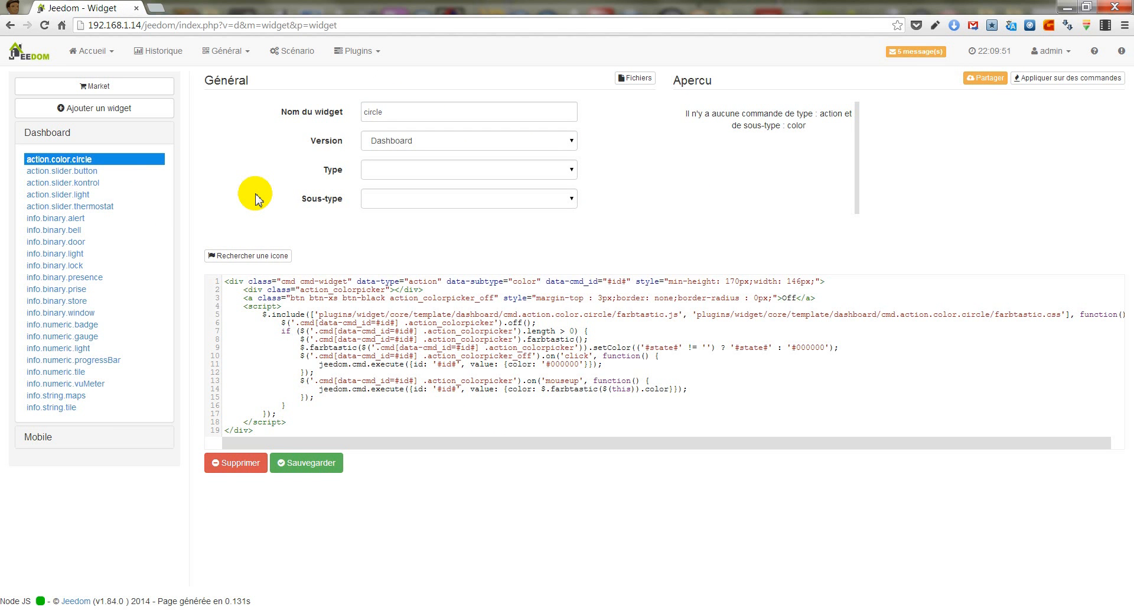
click(79, 244)
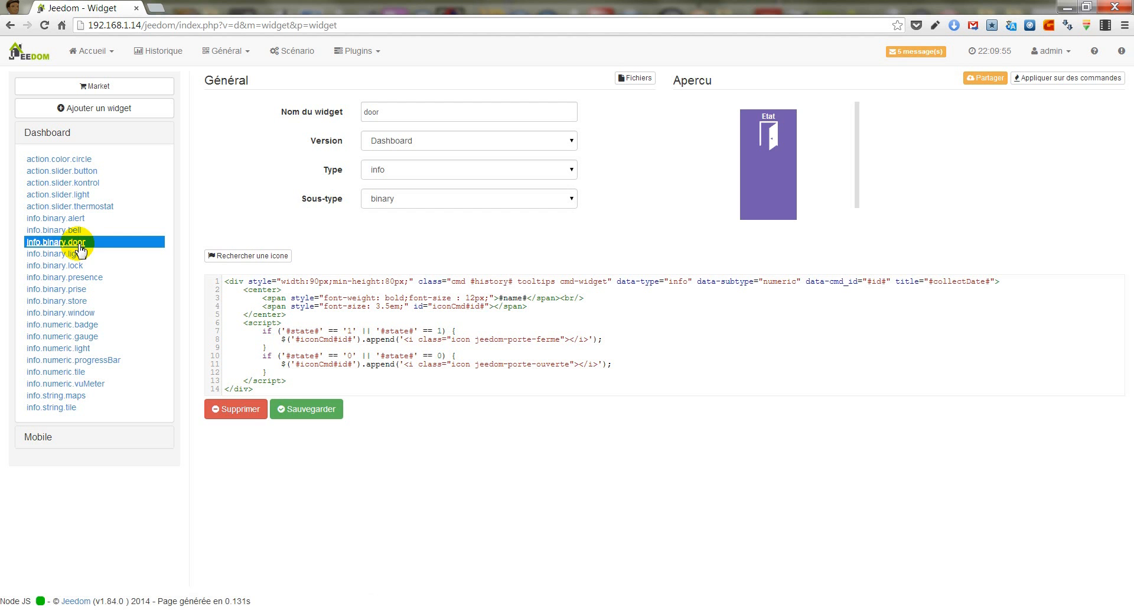
click(493, 179)
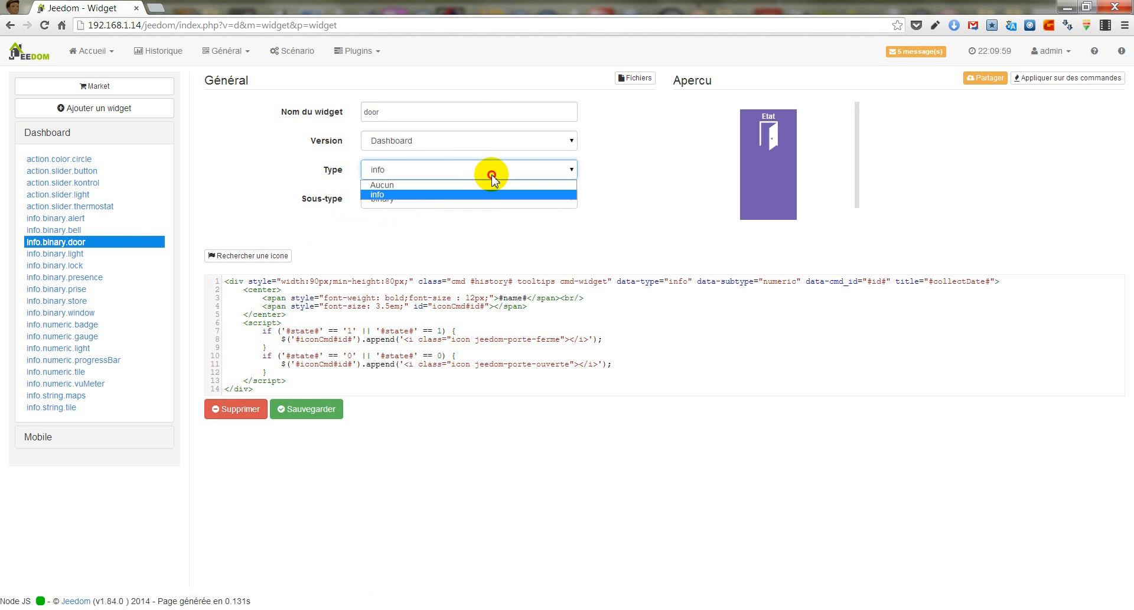
click(496, 195)
click(491, 201)
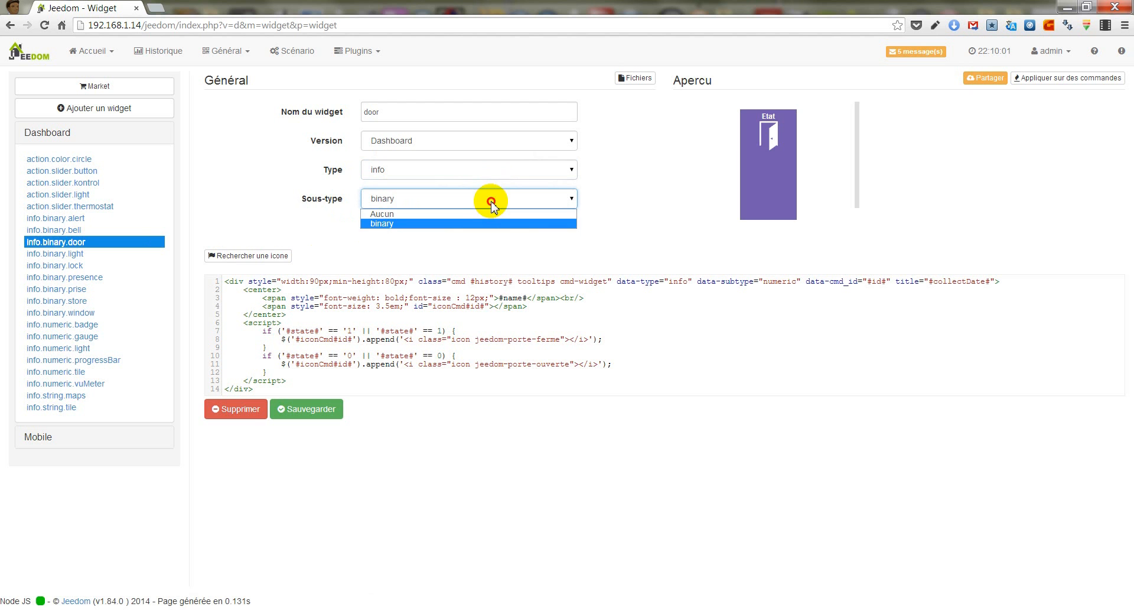
click(490, 204)
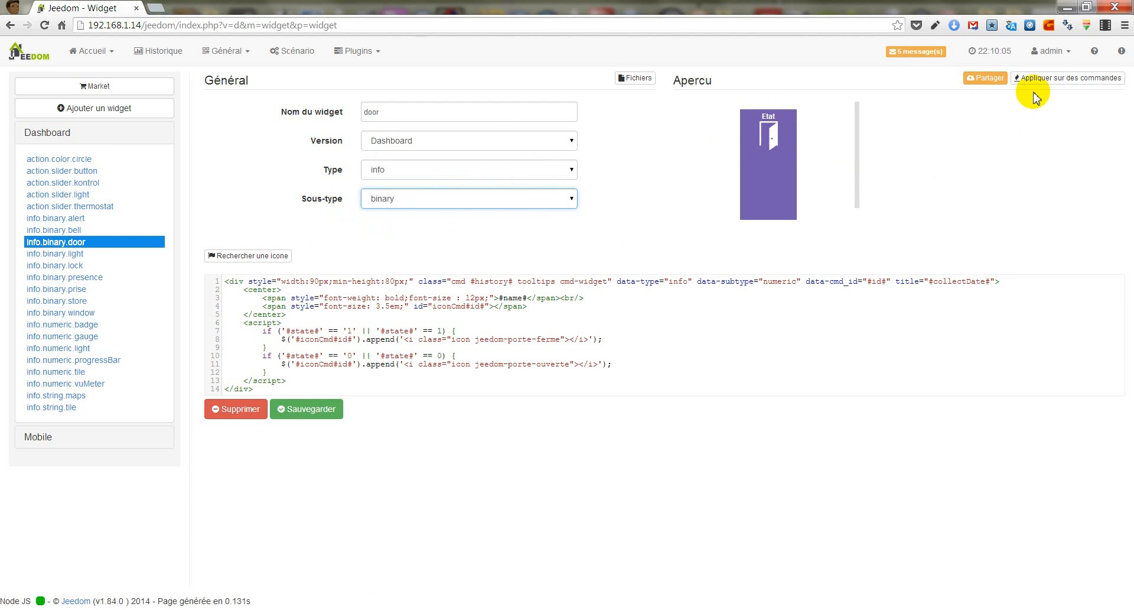
- Apply the door widget to the Etat command of the Contacteur in Salon, and save the widget
click(1064, 83)
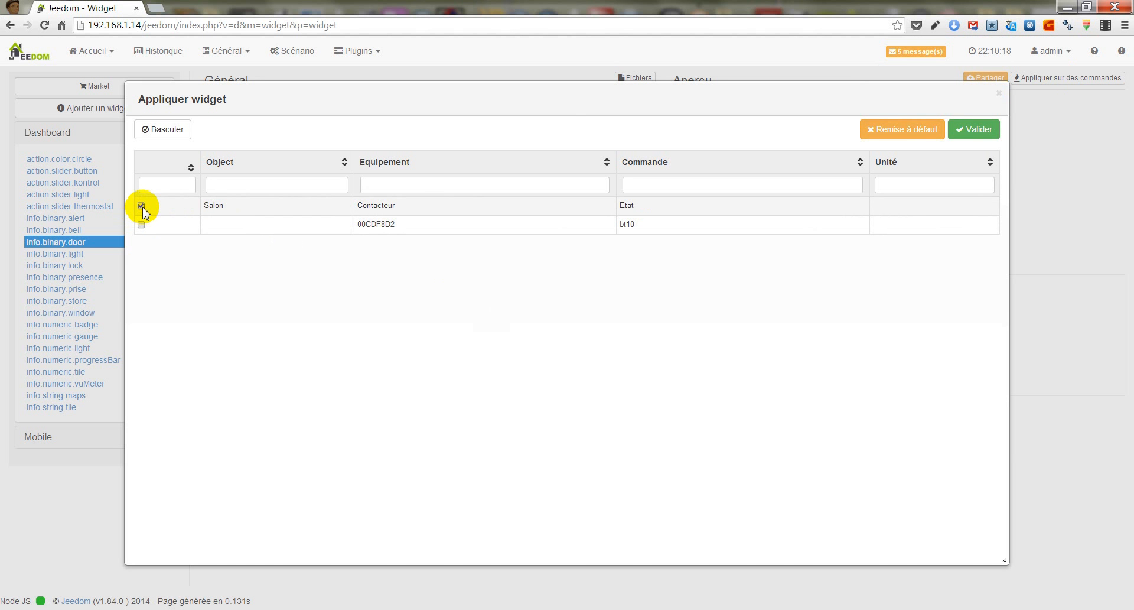
click(973, 130)
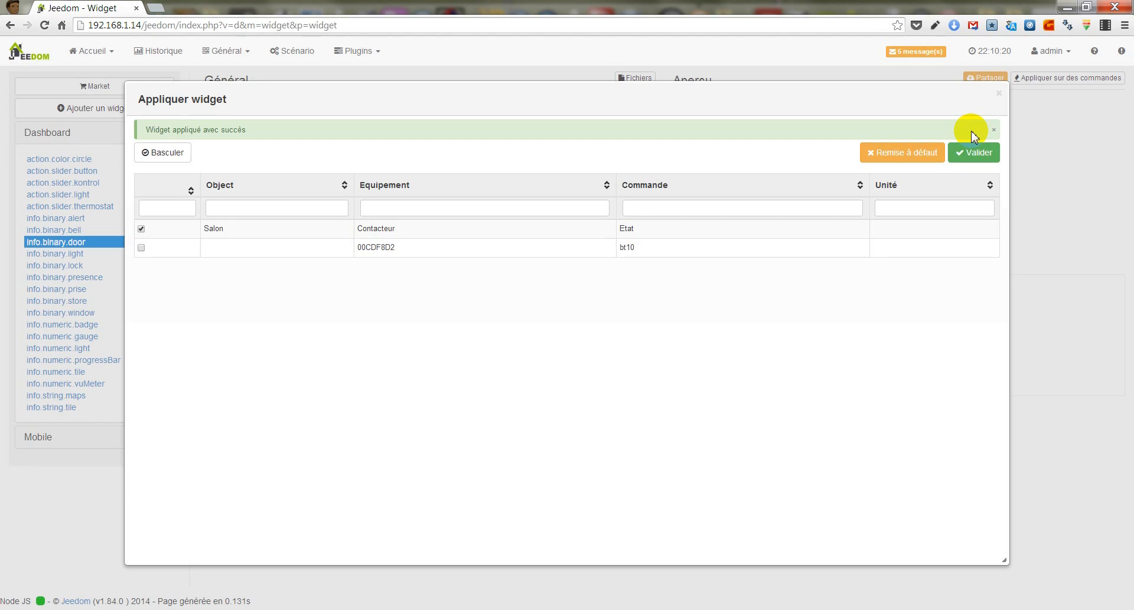
click(999, 92)
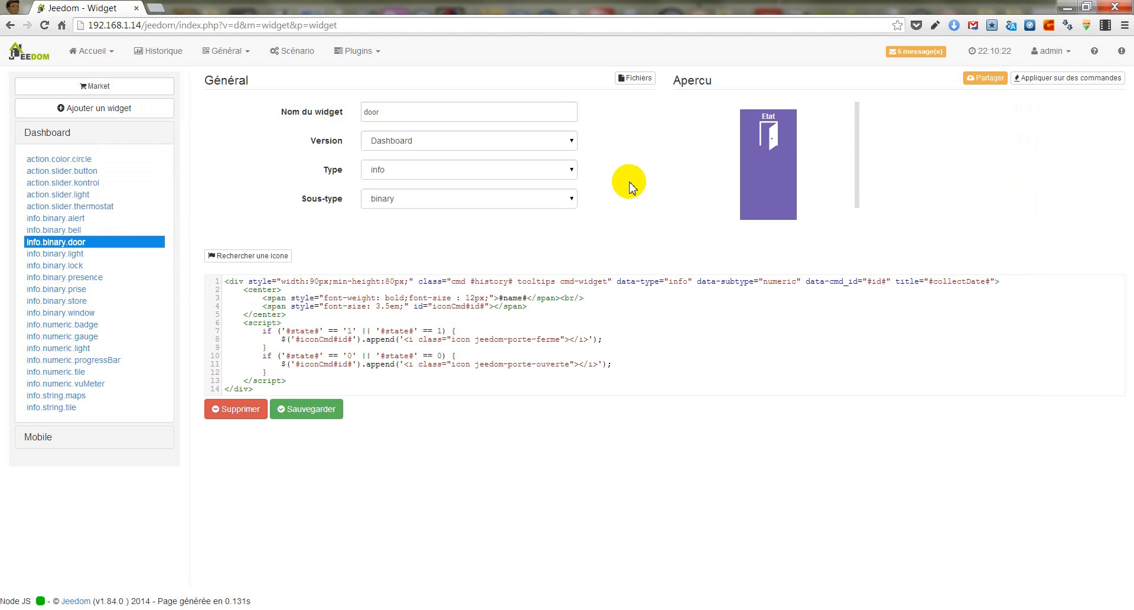
click(304, 409)
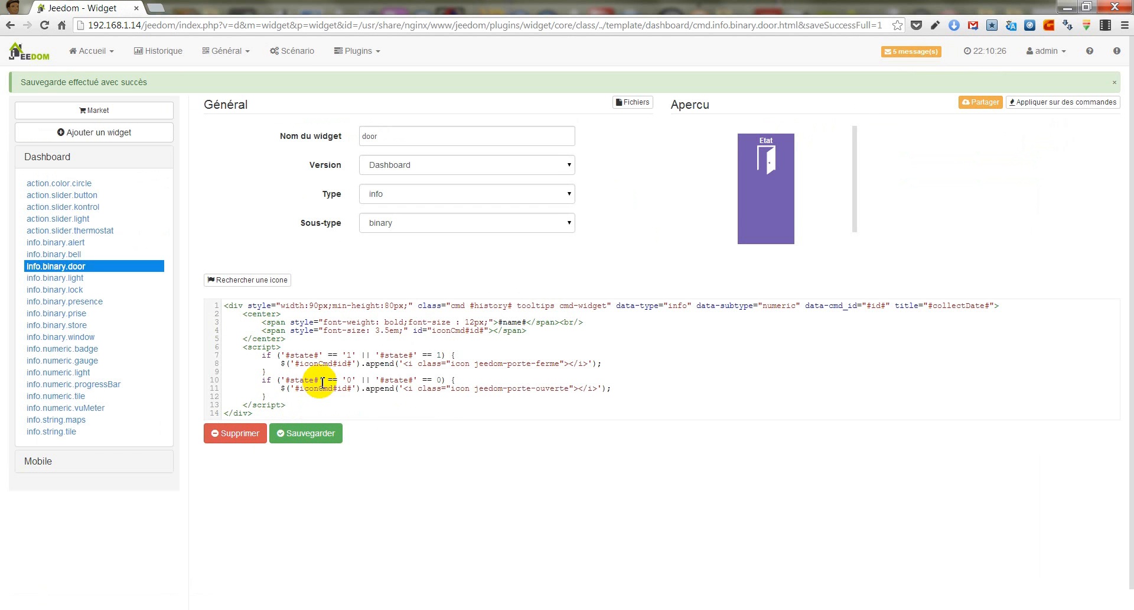
- Enable Inverser on the Etat command of the Contacteur equipment, save it, and check the result on the dashboard
click(86, 55)
click(88, 77)
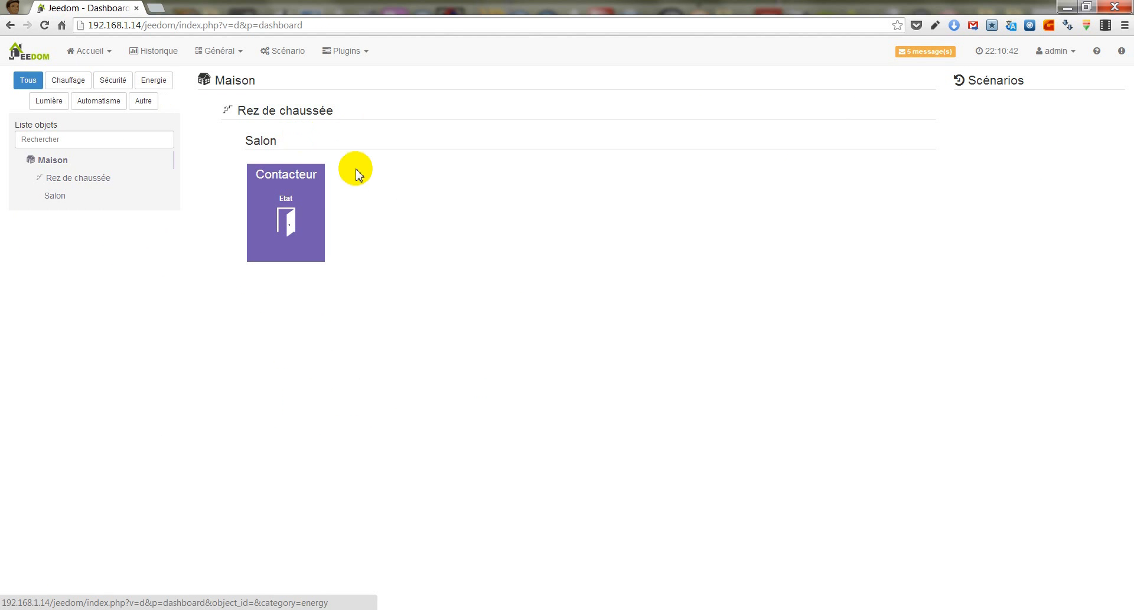
click(301, 176)
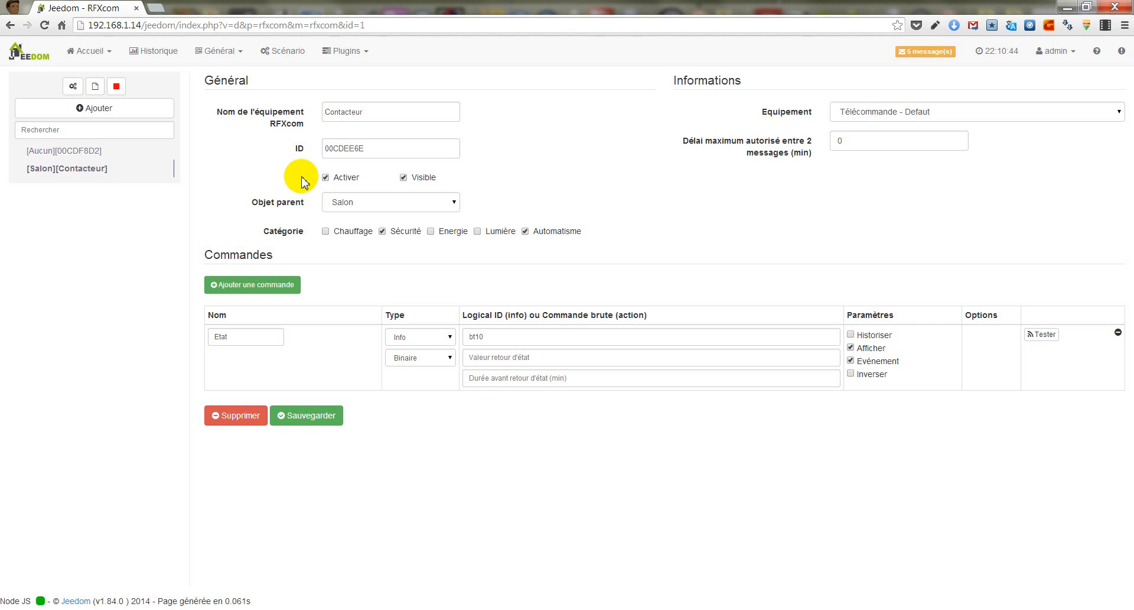
click(850, 374)
click(316, 417)
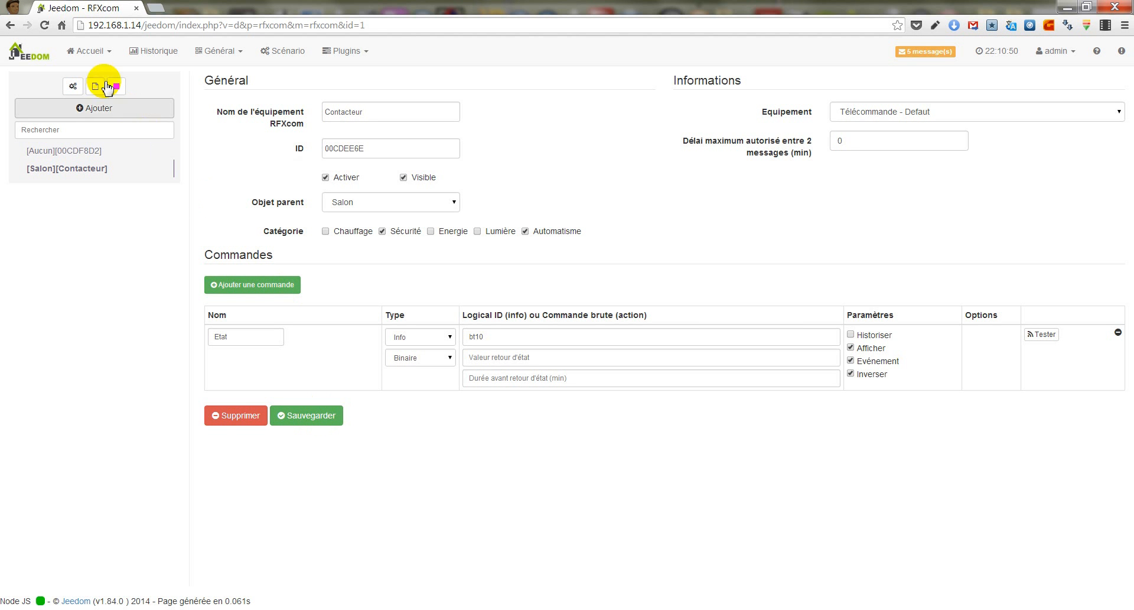
click(89, 51)
click(100, 77)
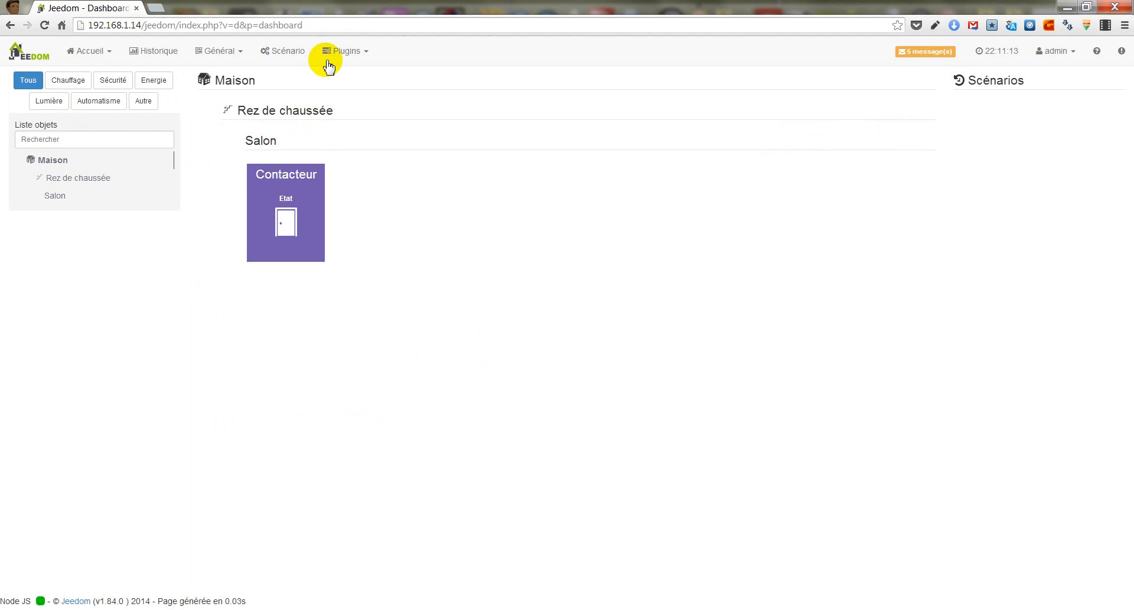
- Create a mail equipment named "Email Jeedom" in the Mail plugin
click(350, 51)
mouse_move(374, 93)
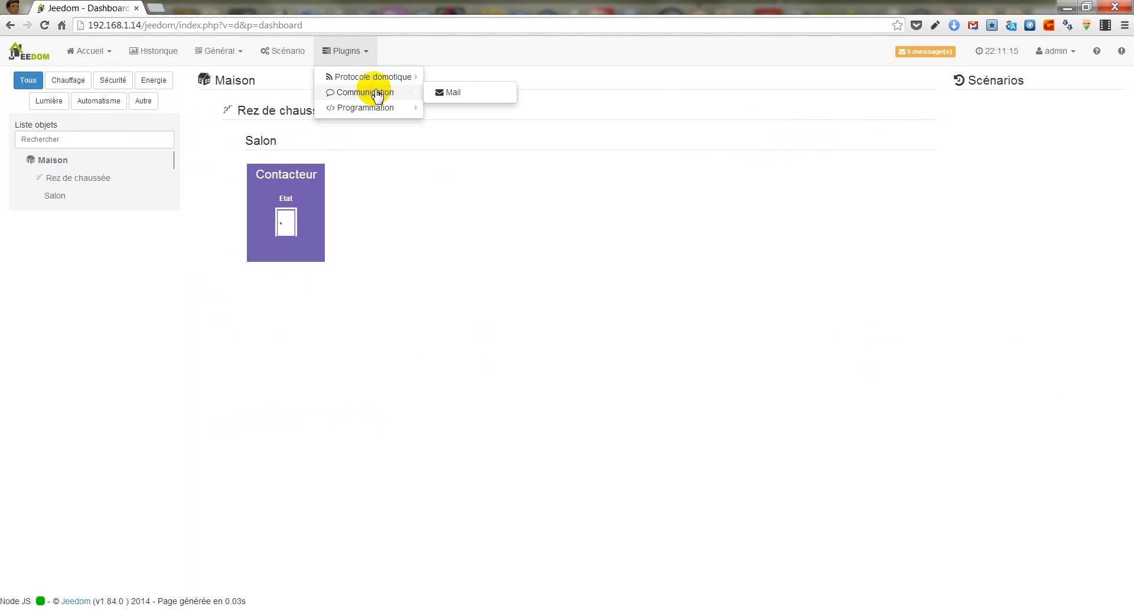
click(459, 92)
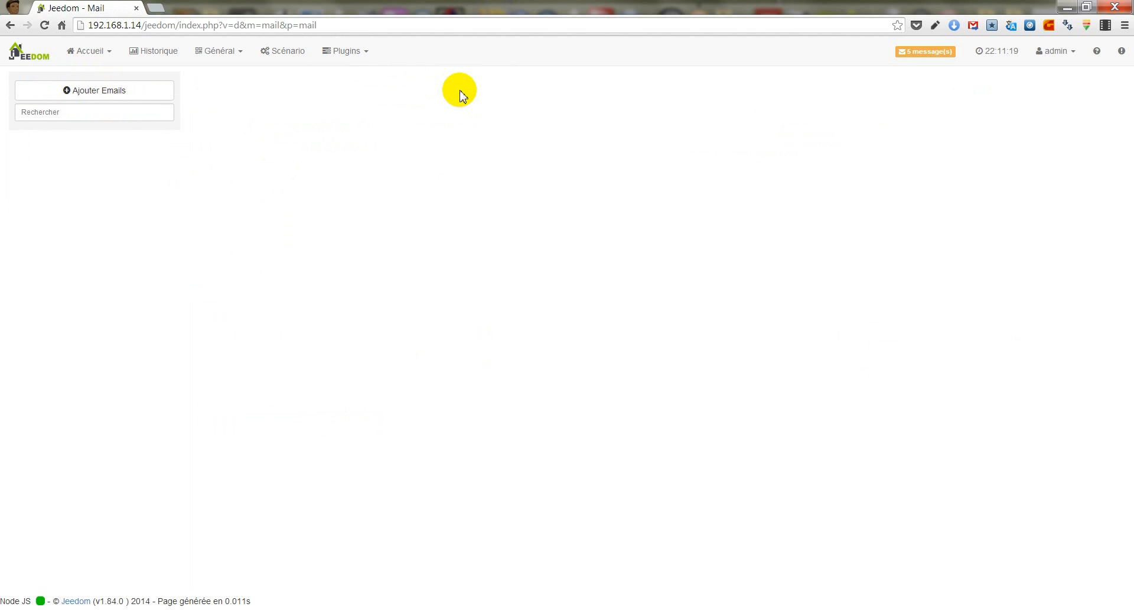
click(112, 93)
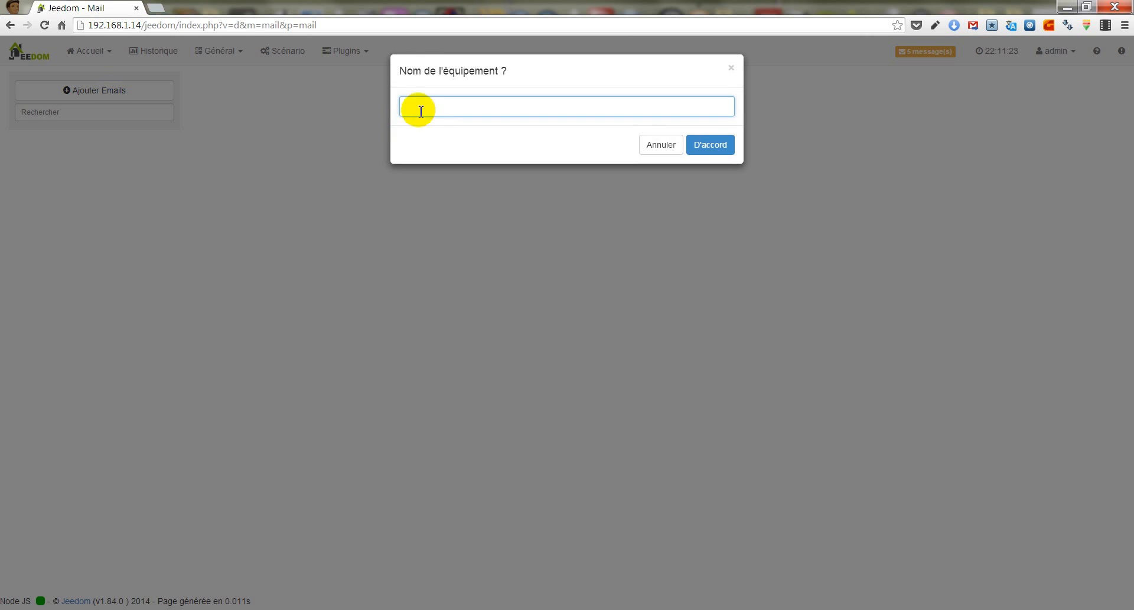
text(Email Jeedom)
click(712, 148)
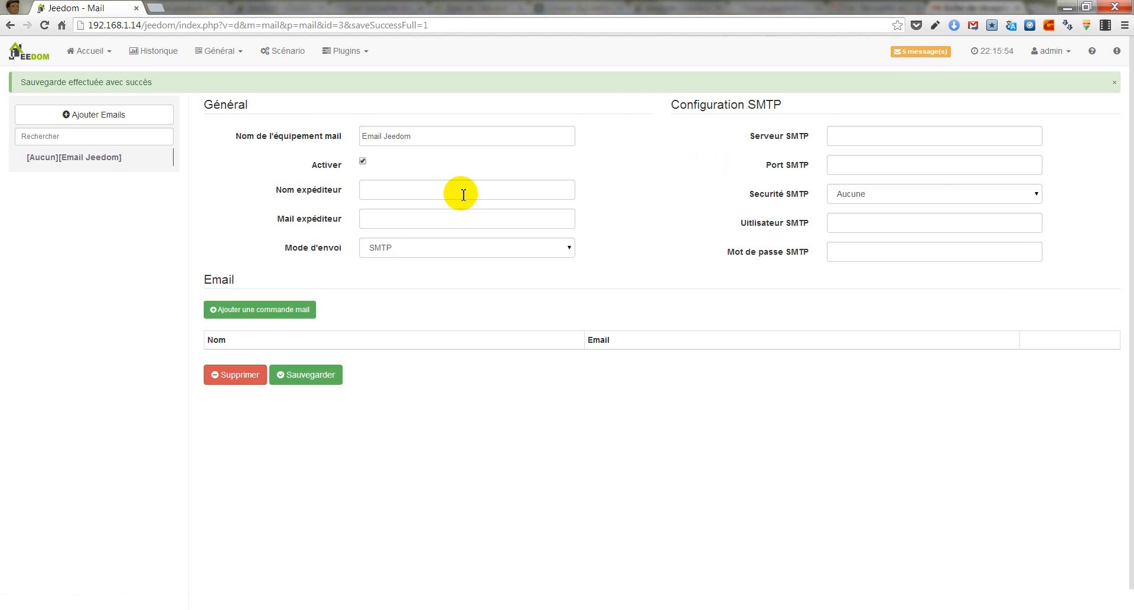
- Activate the mail equipment, set its sender name to Jeedom, and fill in the sender's e-mail address
click(470, 168)
text(Jeedom)
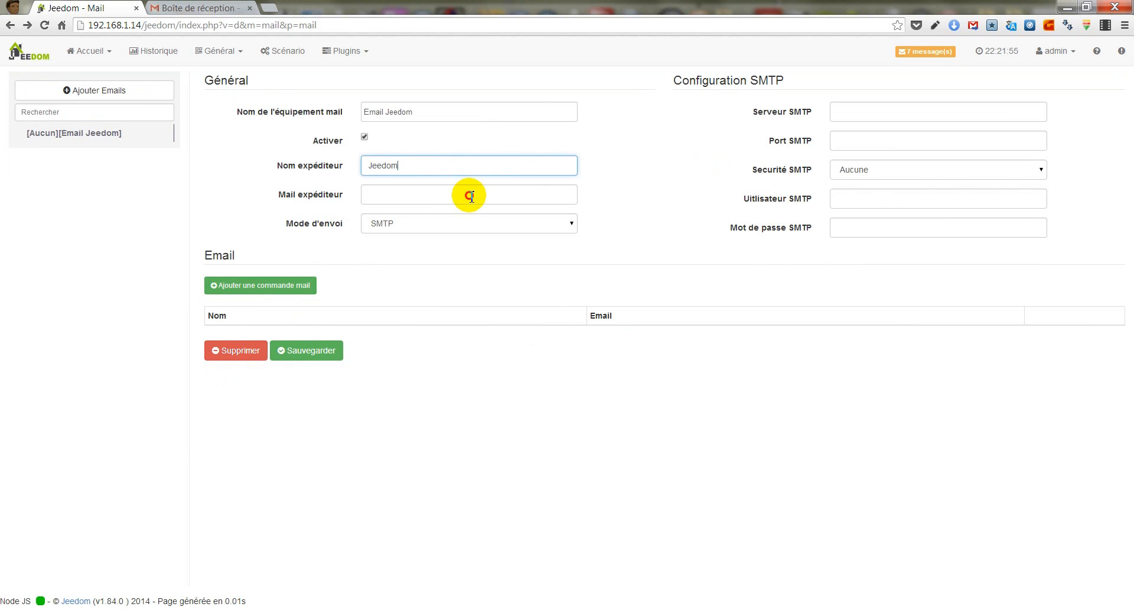
click(471, 197)
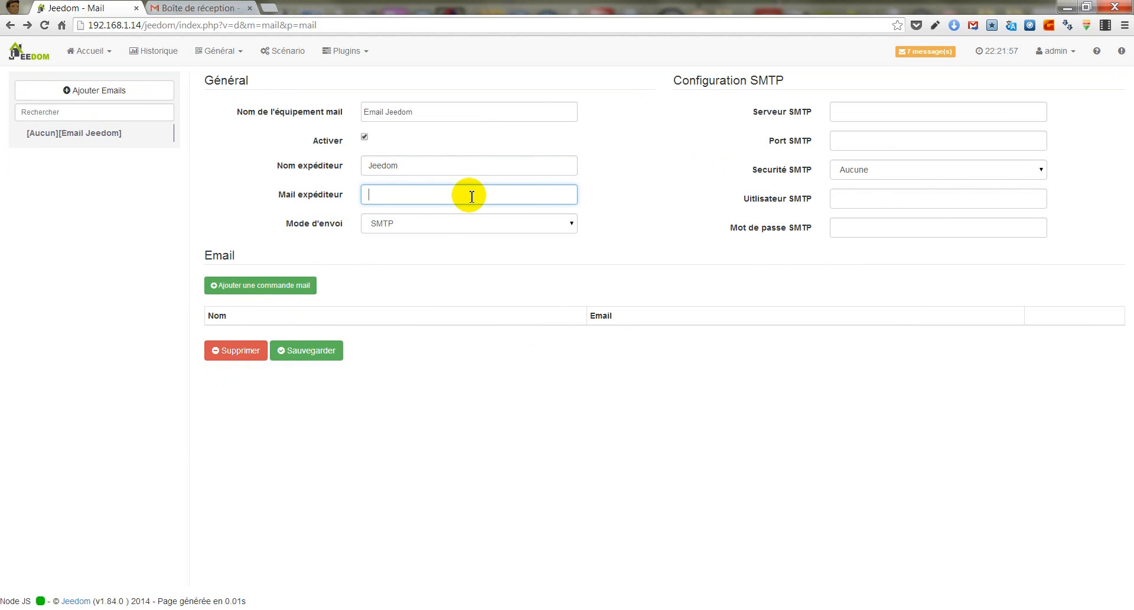
key(ctrl+v)
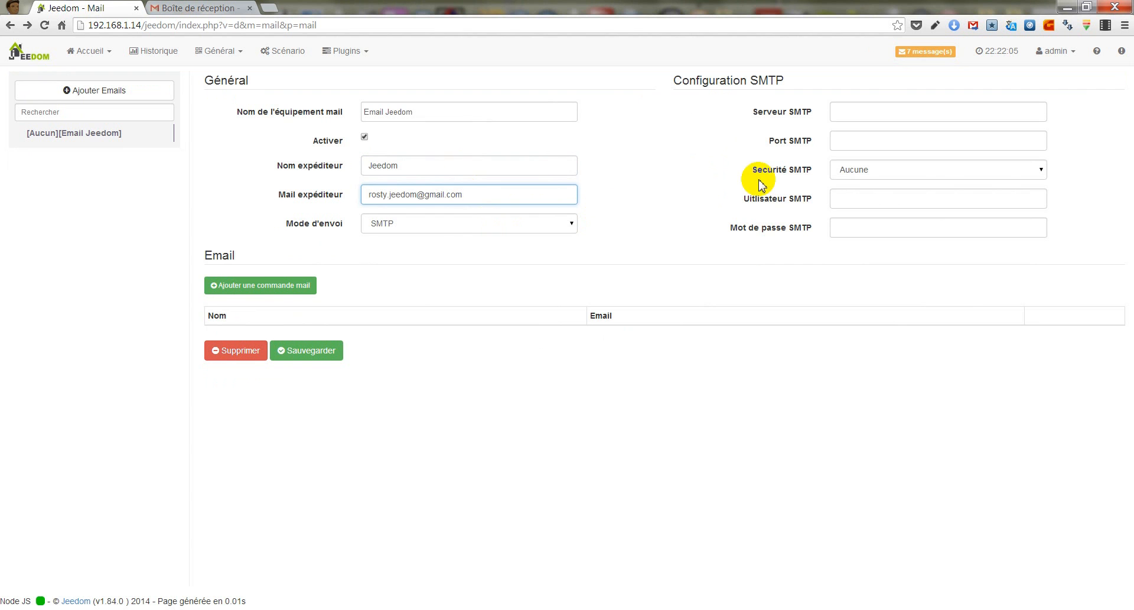
- Set the mail equipment's SMTP server to smtp.gmail.com, port 587, with TLS security
click(878, 105)
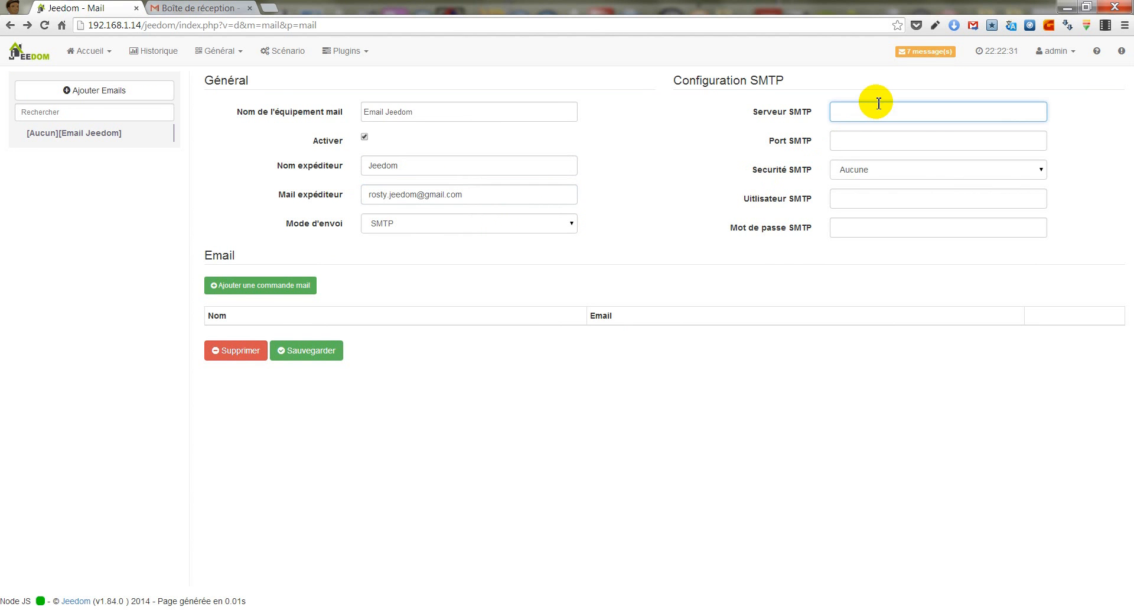
text(smtp.gmail.com)
click(914, 140)
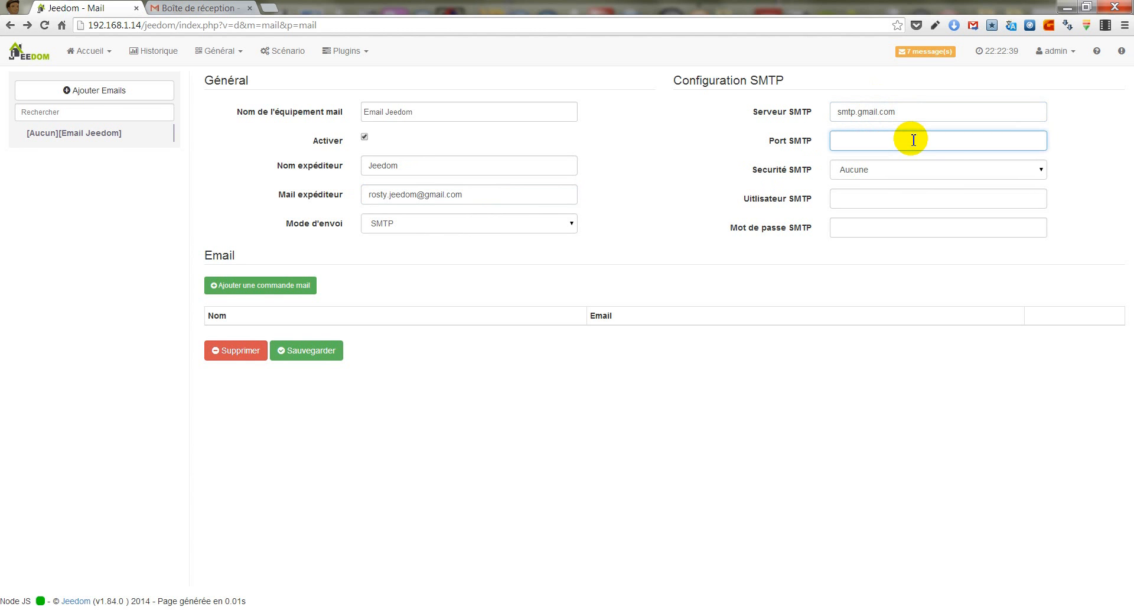
text(587)
click(906, 169)
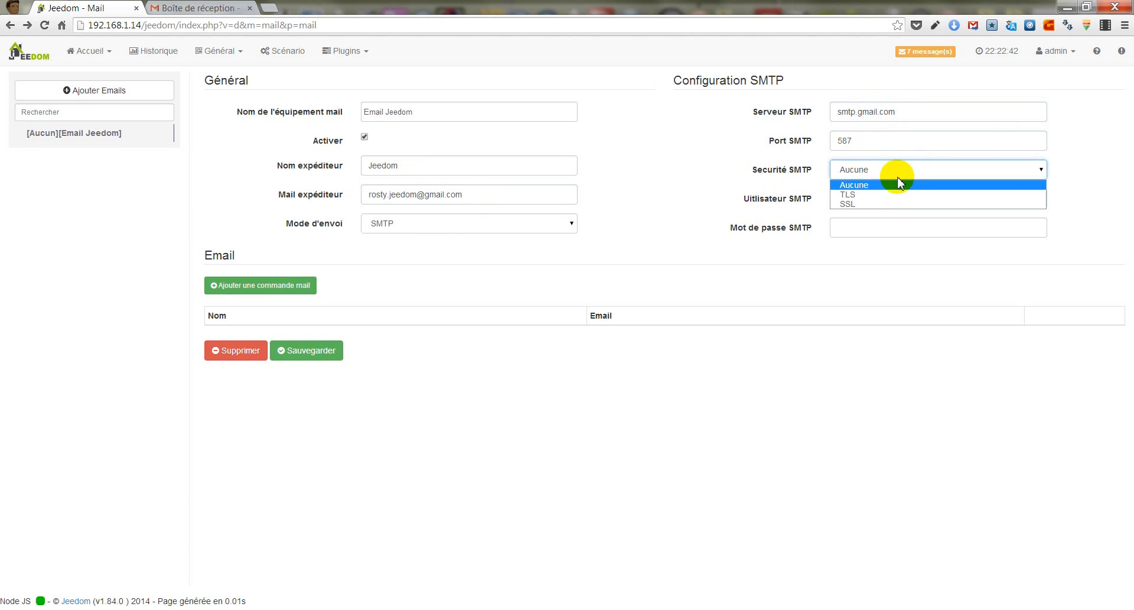
click(866, 196)
- Fill in the SMTP user with the sender's e-mail address and enter the SMTP account password
click(920, 201)
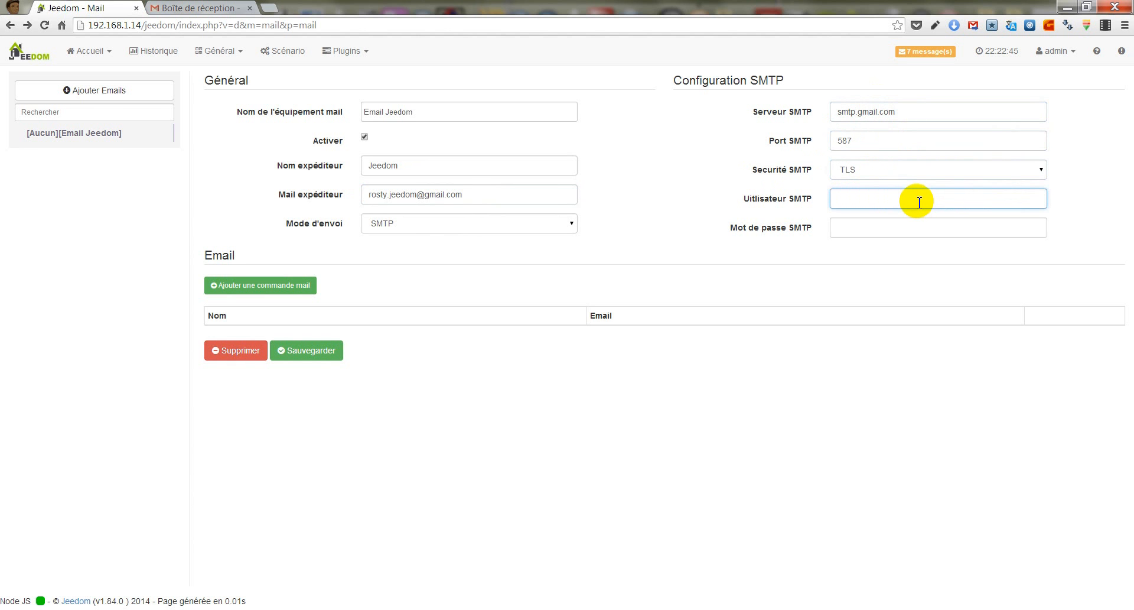
key(ctrl+v)
click(900, 226)
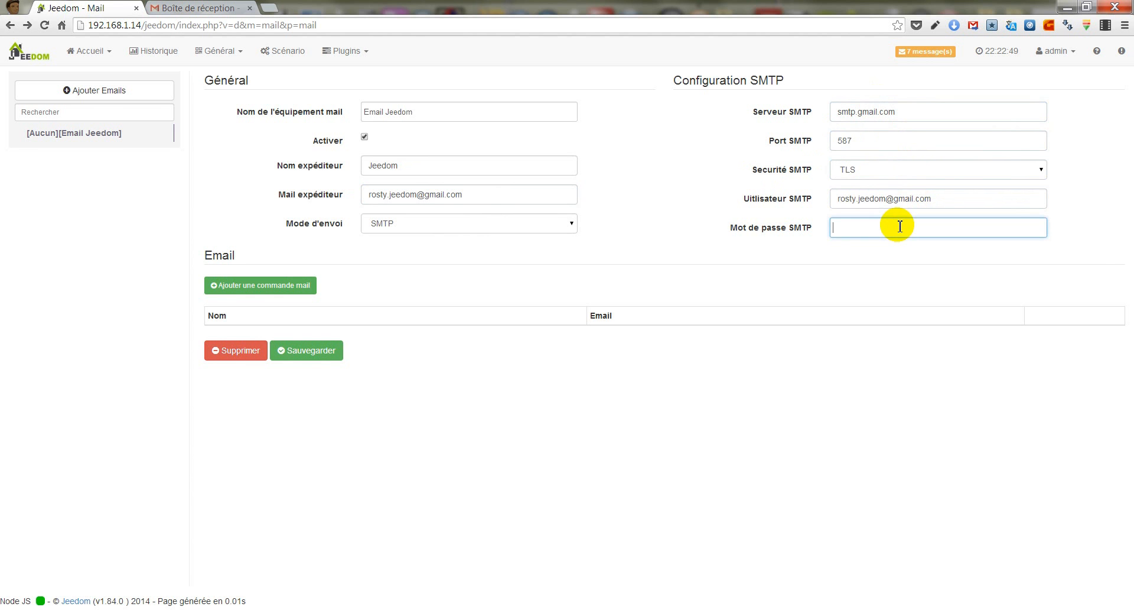
text(••••••••)
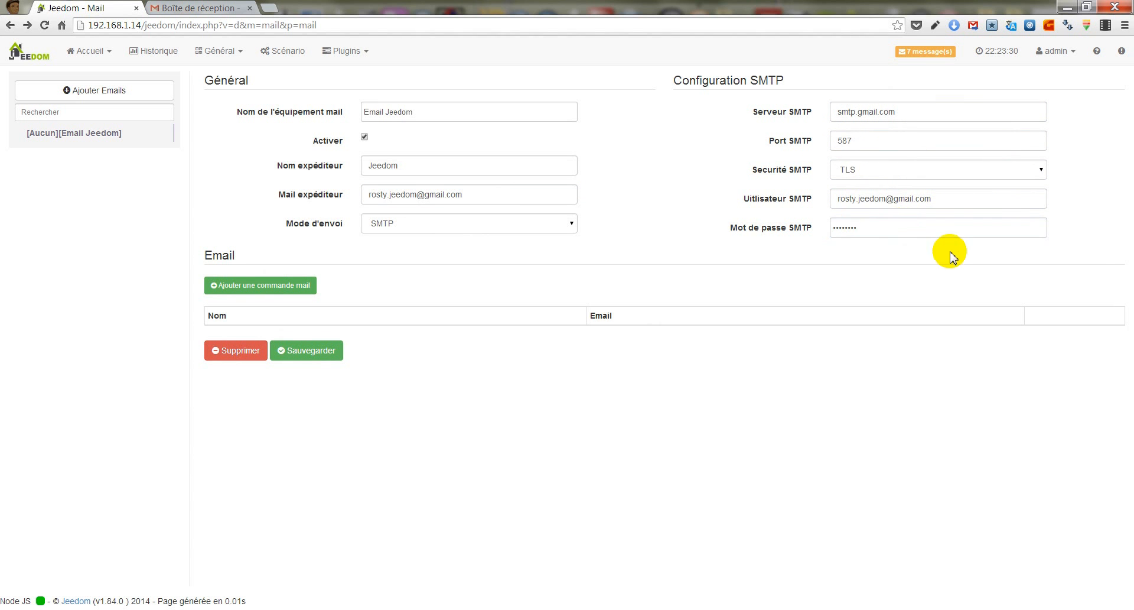
- Add a mail command named Jeedom, fill in the recipient's e-mail address, and save the mail equipment
click(286, 288)
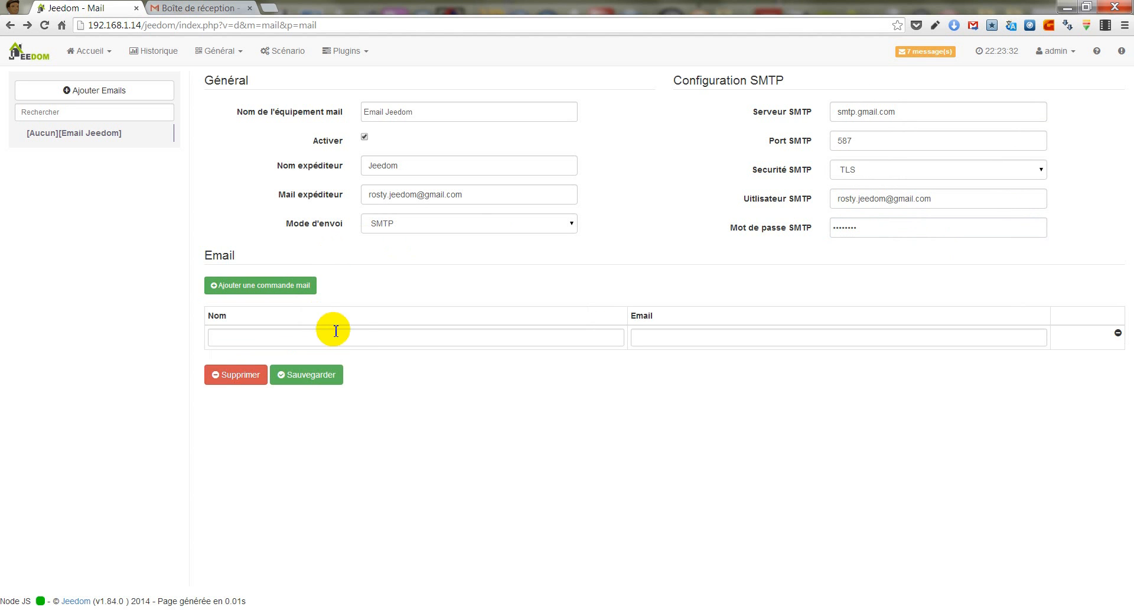
click(361, 342)
text(Jeedom)
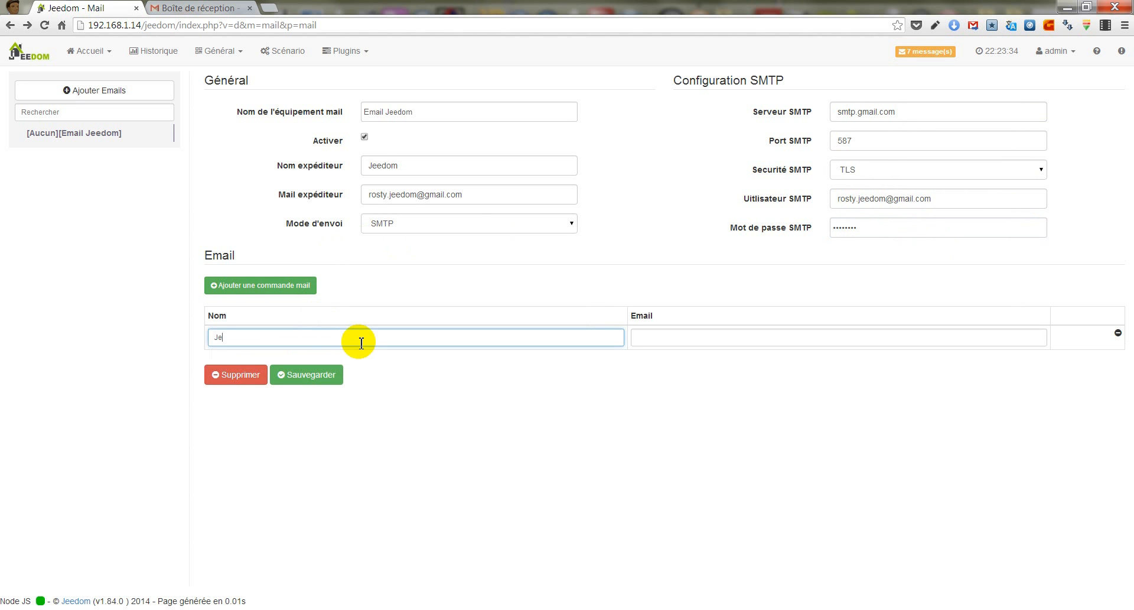
key(Tab)
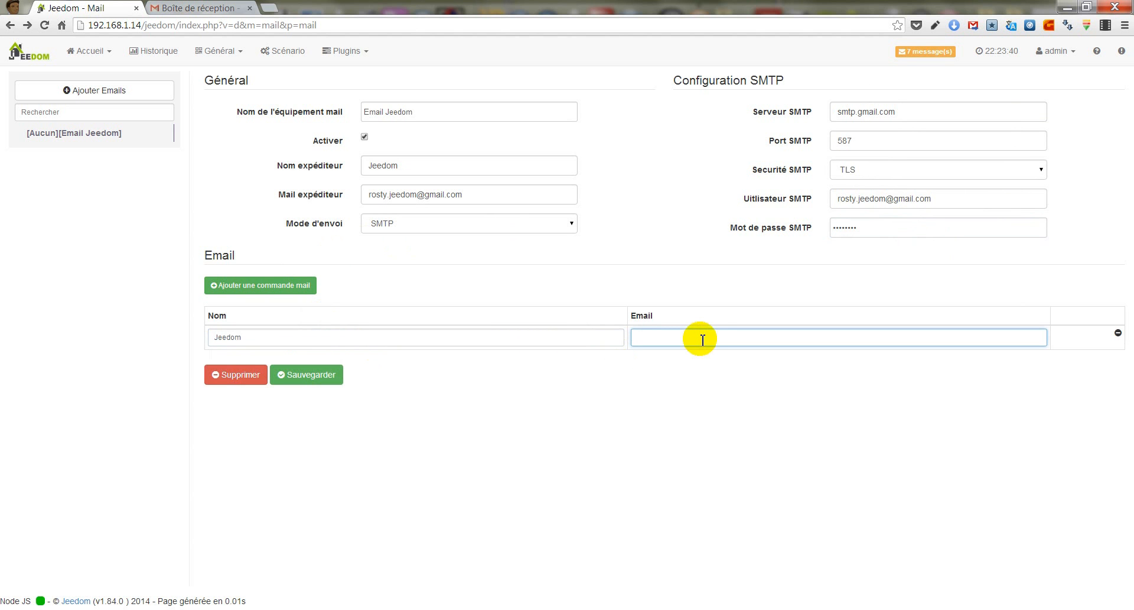
key(ctrl+v)
click(329, 382)
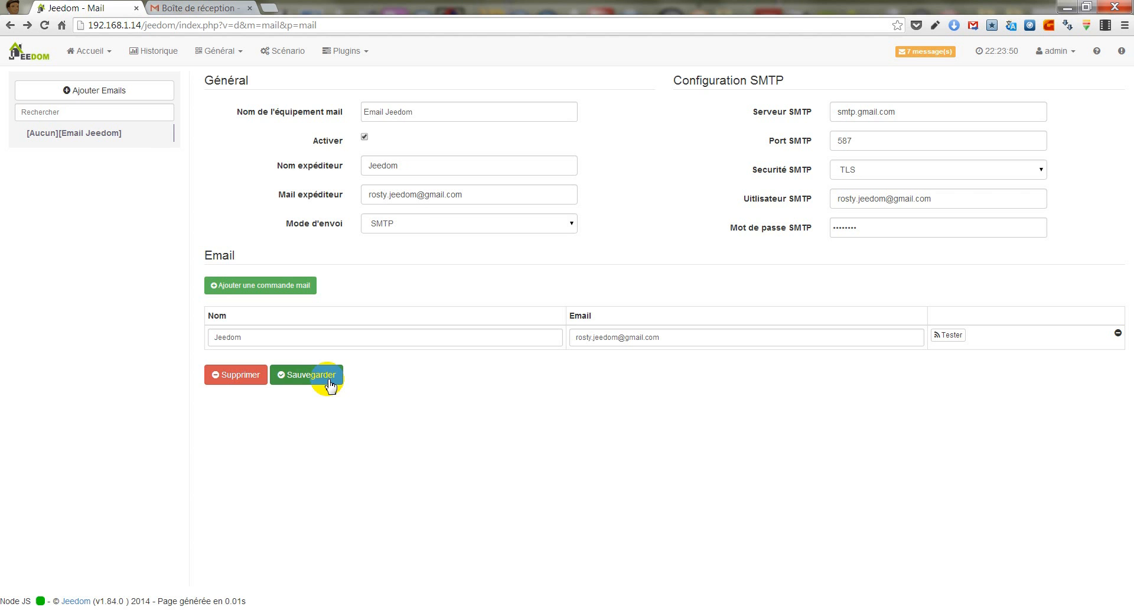
- Create a new scenario named "Effraction Porte"
click(296, 56)
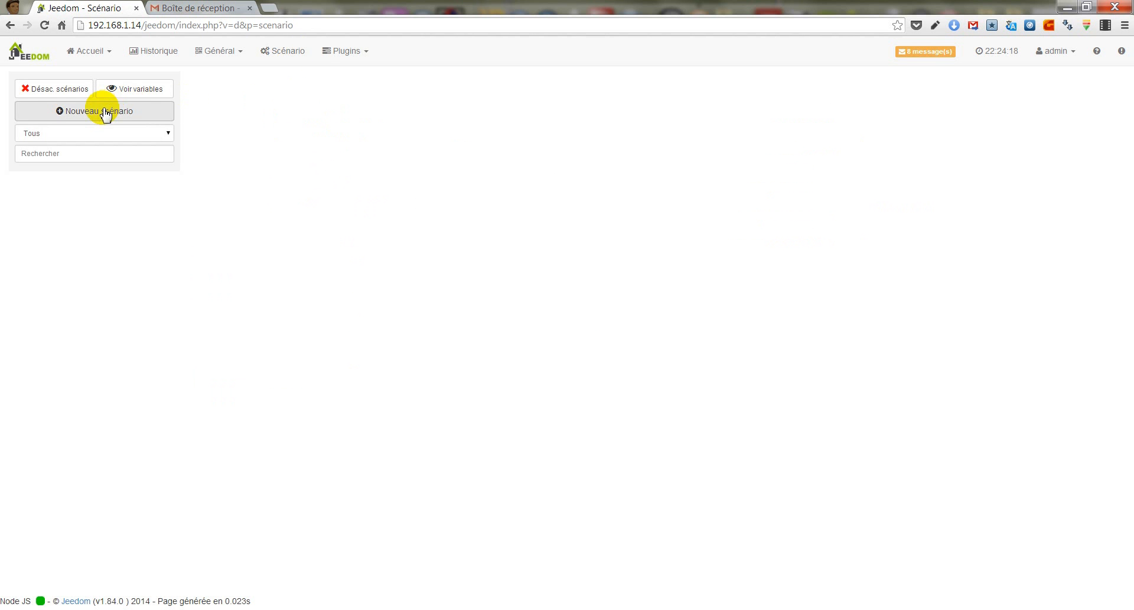
click(105, 114)
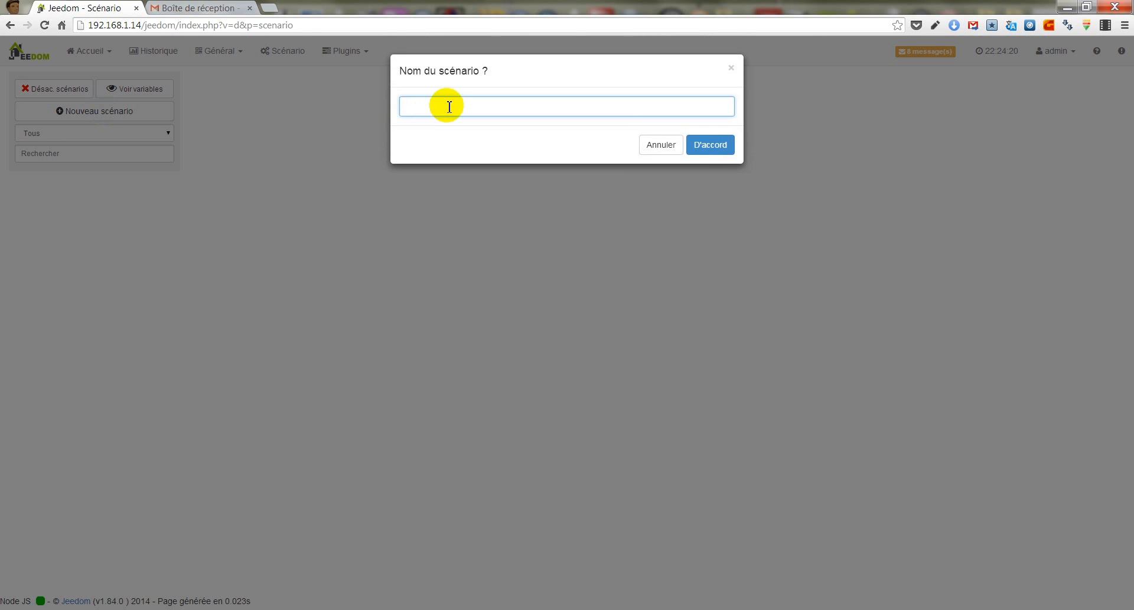
text(Effraction Porte)
click(711, 144)
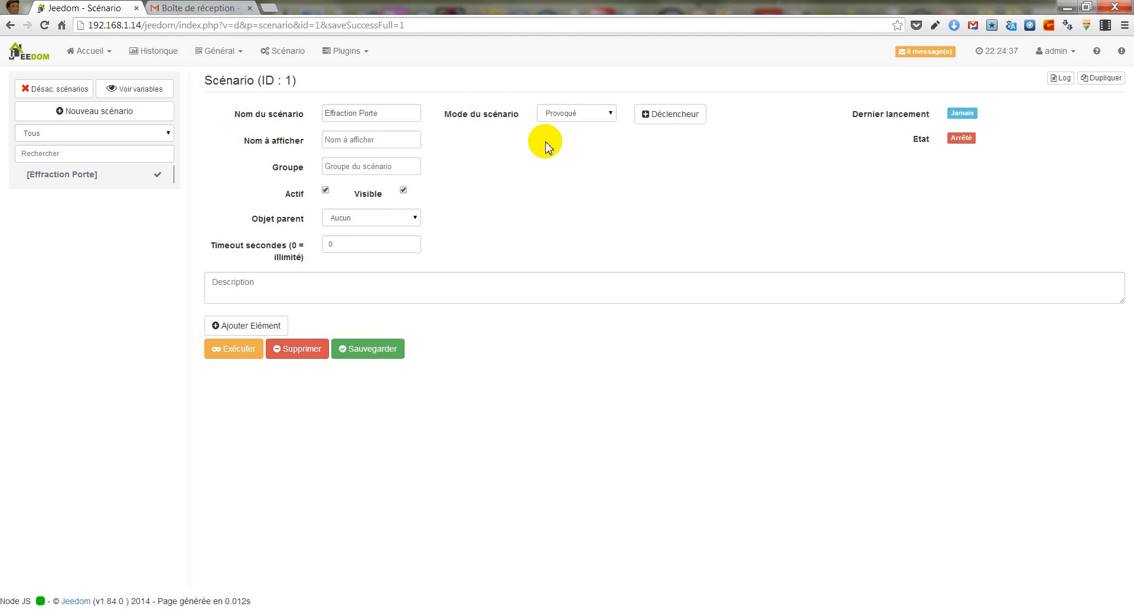
- Add a trigger to the scenario on the Etat command of the Contacteur in Salon
click(676, 125)
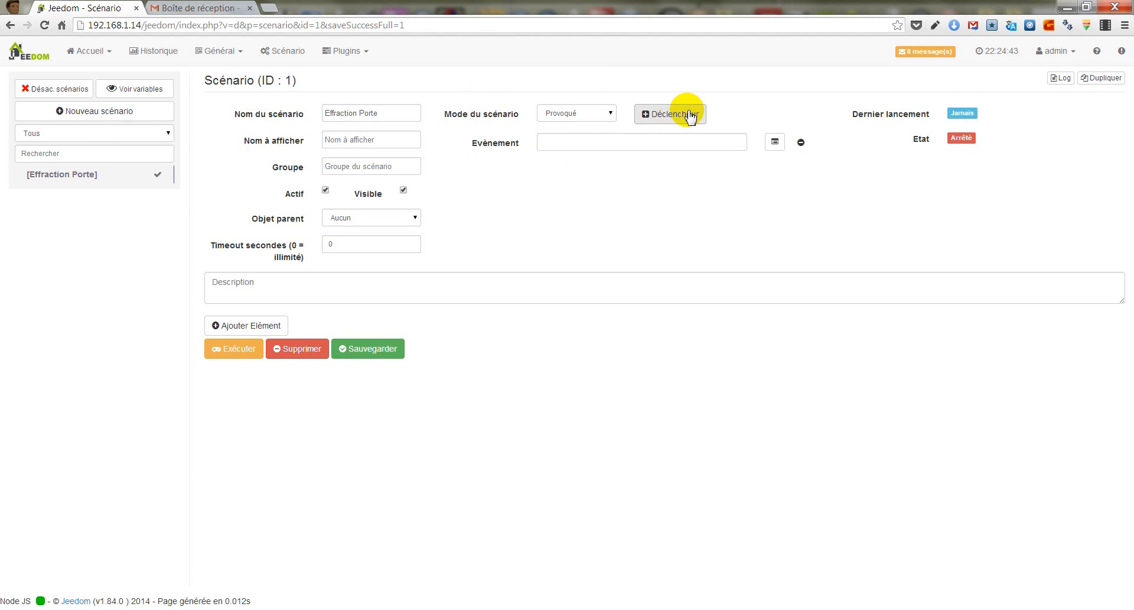
click(775, 142)
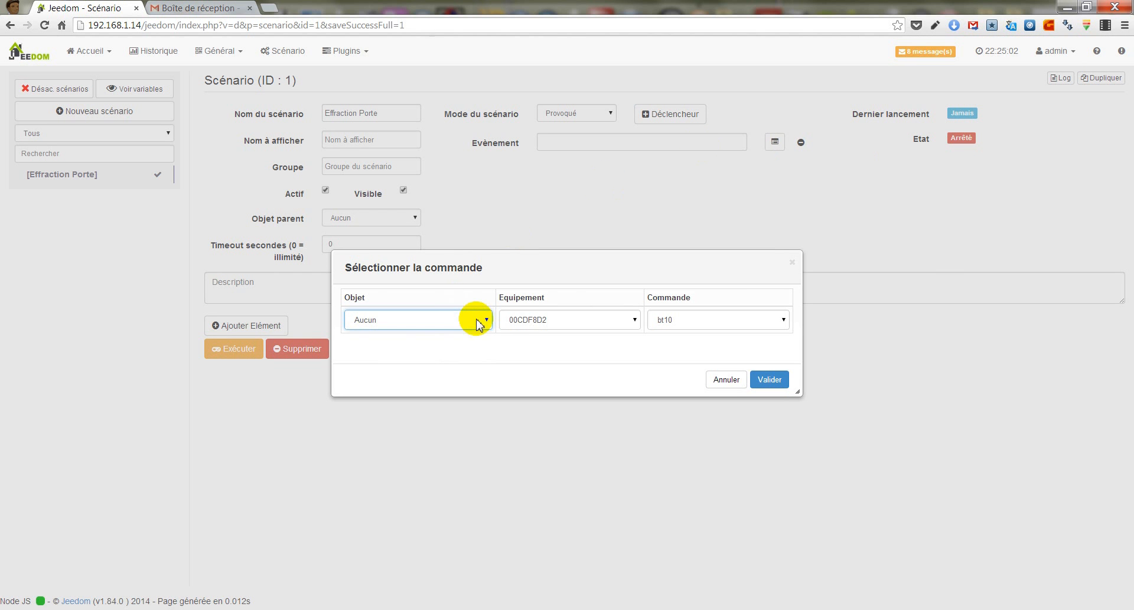
click(476, 320)
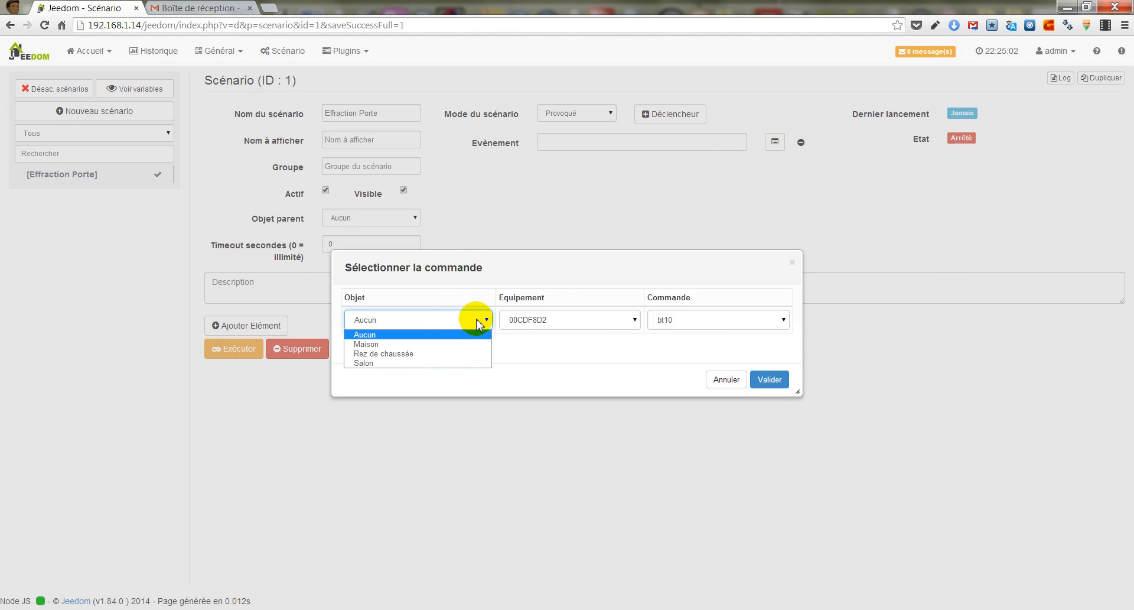
click(448, 363)
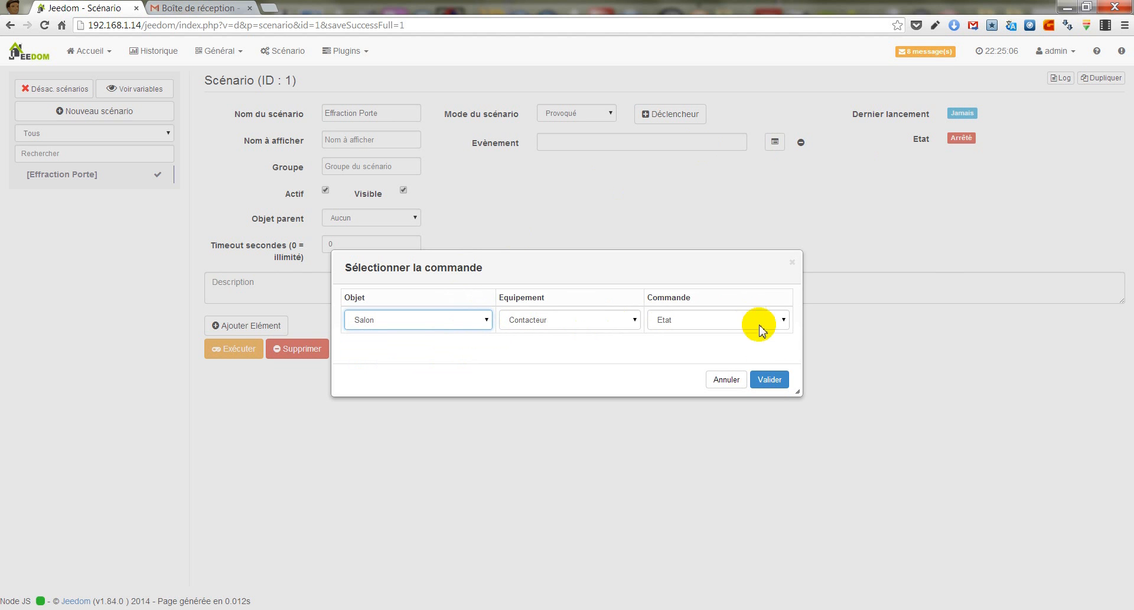
click(769, 380)
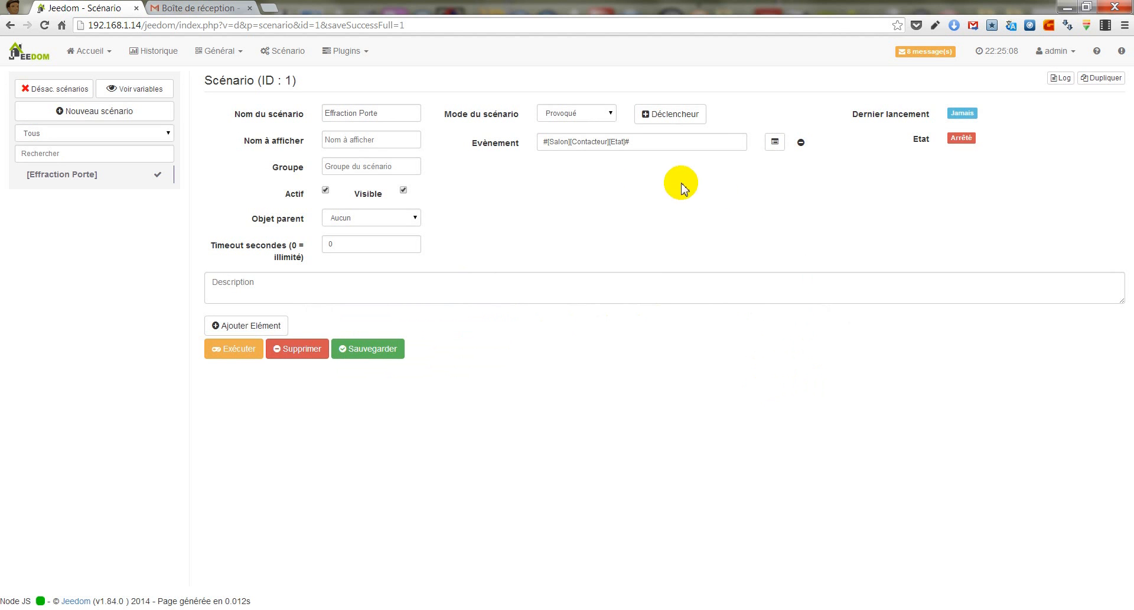
- Add a Si/Alors/Sinon element with the condition #[Salon][Contacteur][Etat]# = 1
click(266, 325)
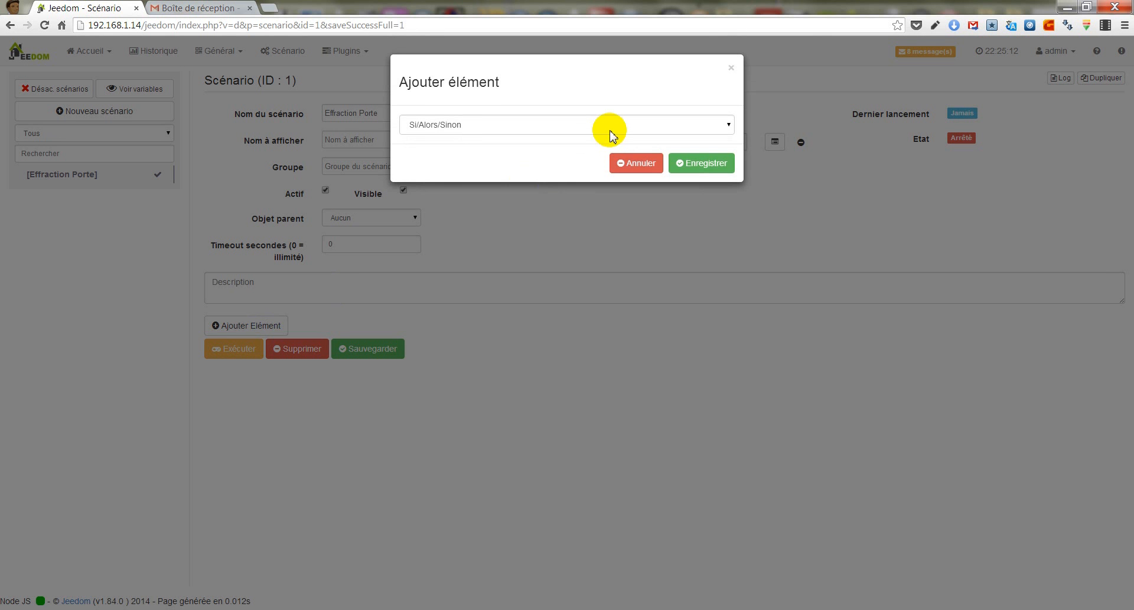
click(709, 173)
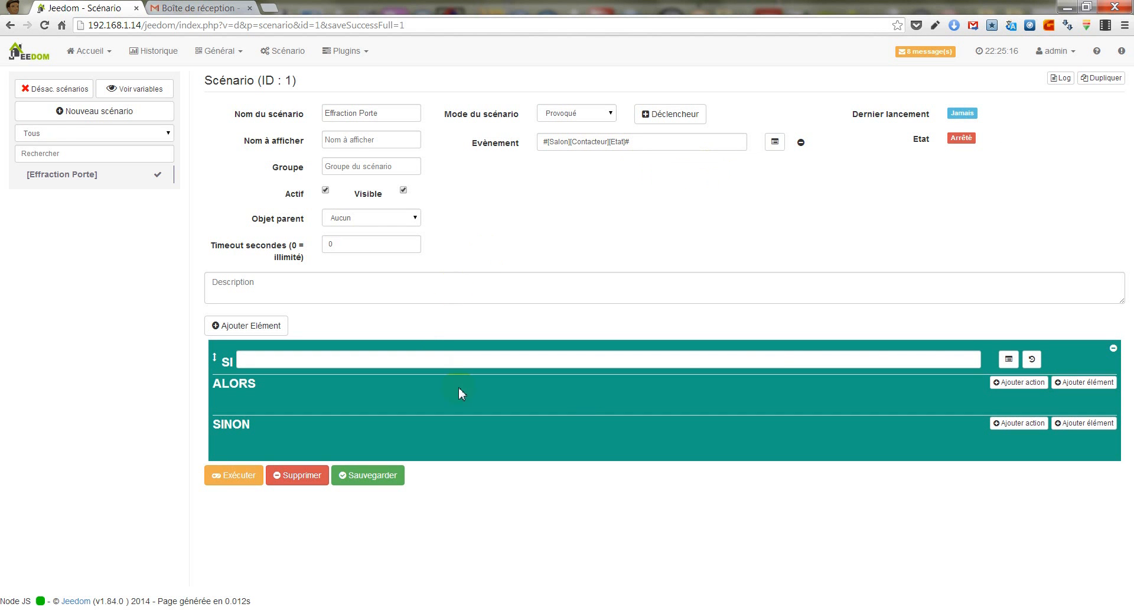
click(1009, 358)
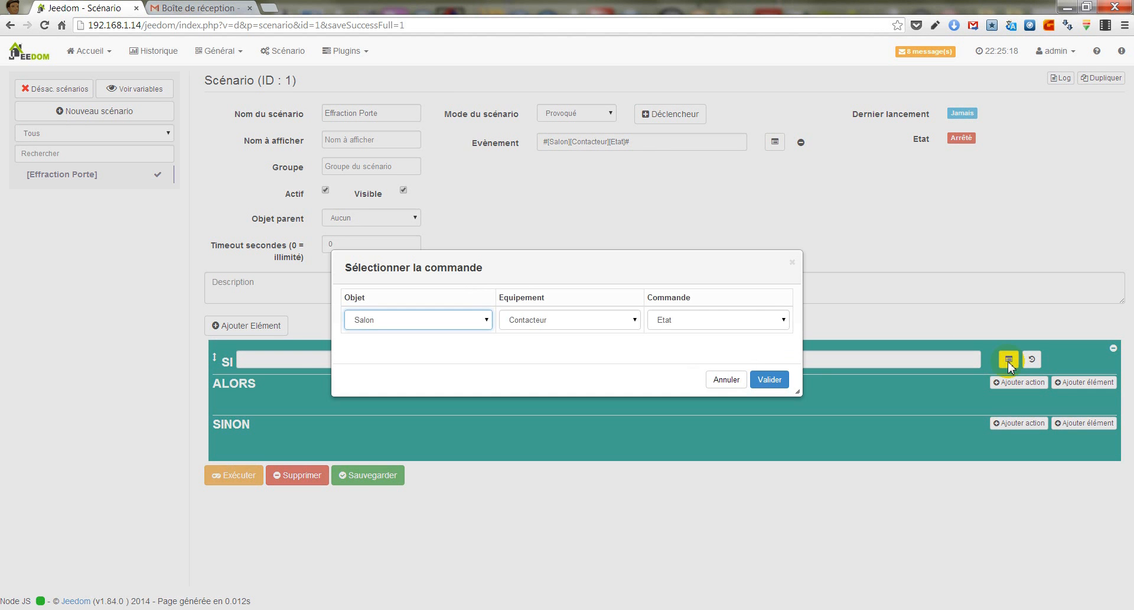
click(767, 379)
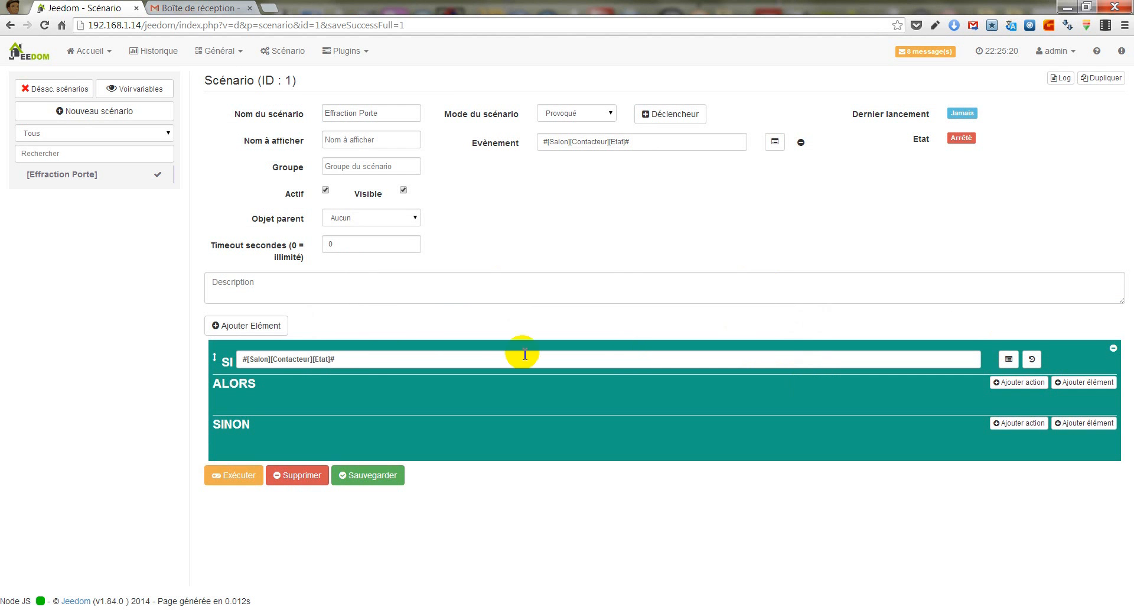
click(385, 361)
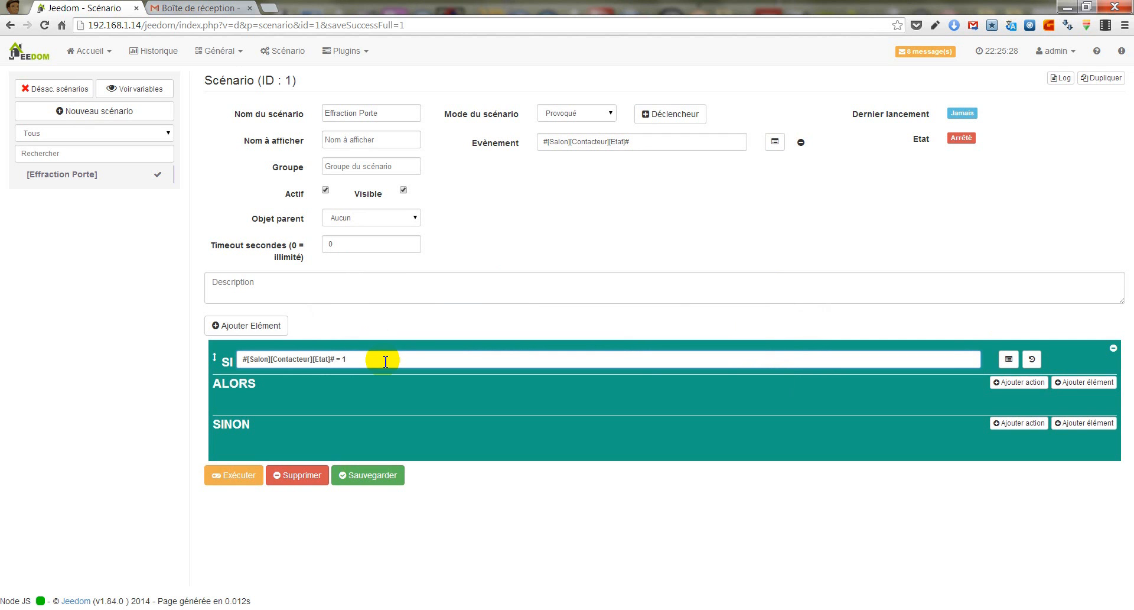
- Add an action under ALORS that calls the Jeedom command of the Email Jeedom equipment, under object Aucun
click(997, 384)
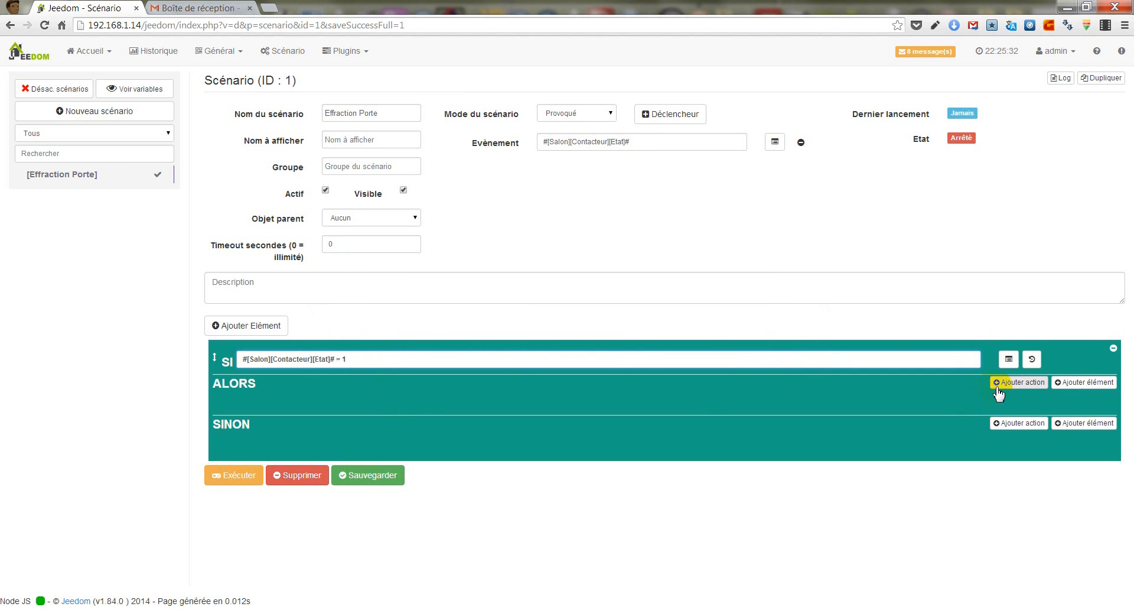
click(999, 383)
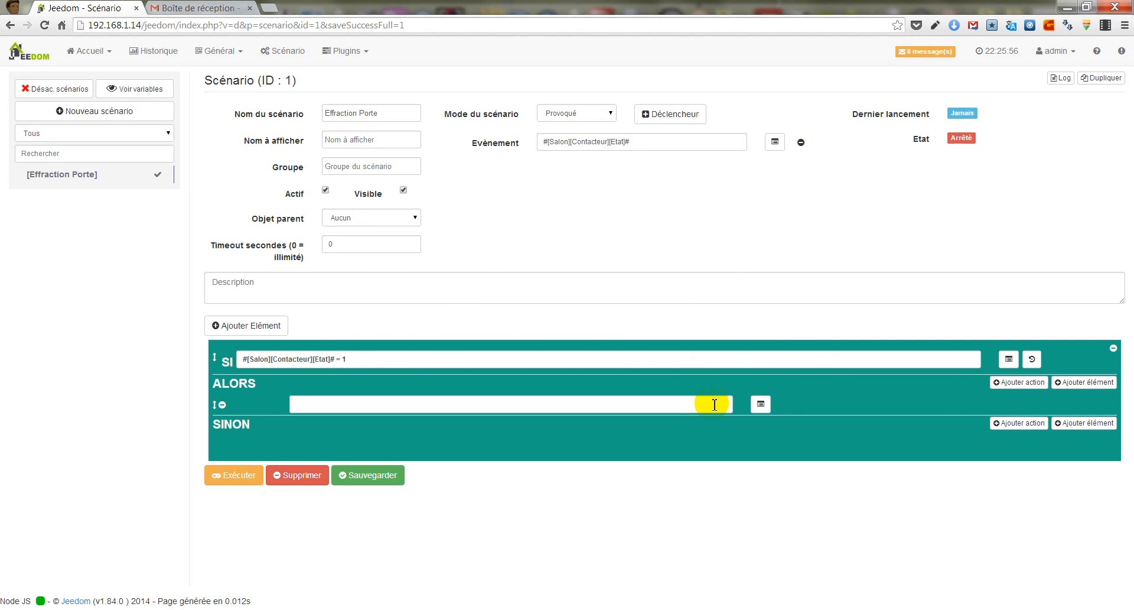
click(761, 404)
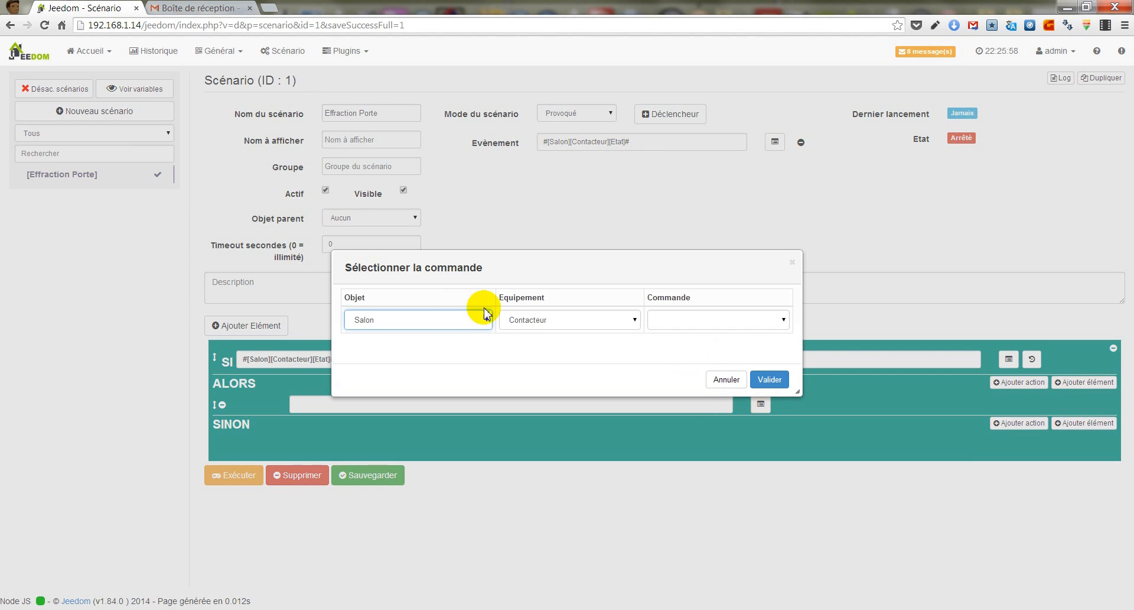
click(447, 324)
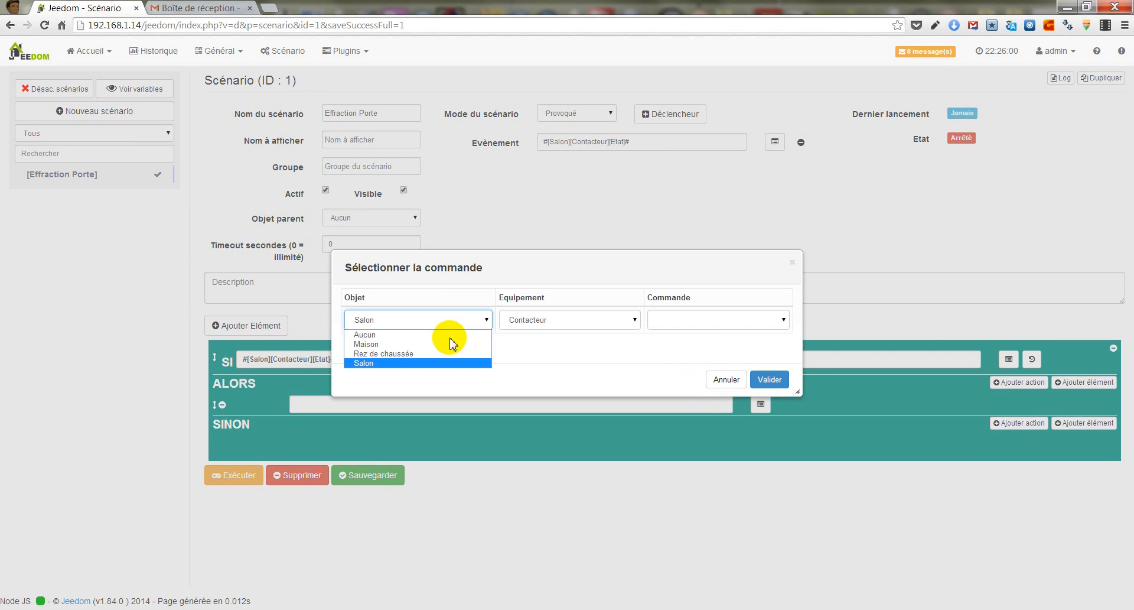
click(453, 353)
click(467, 322)
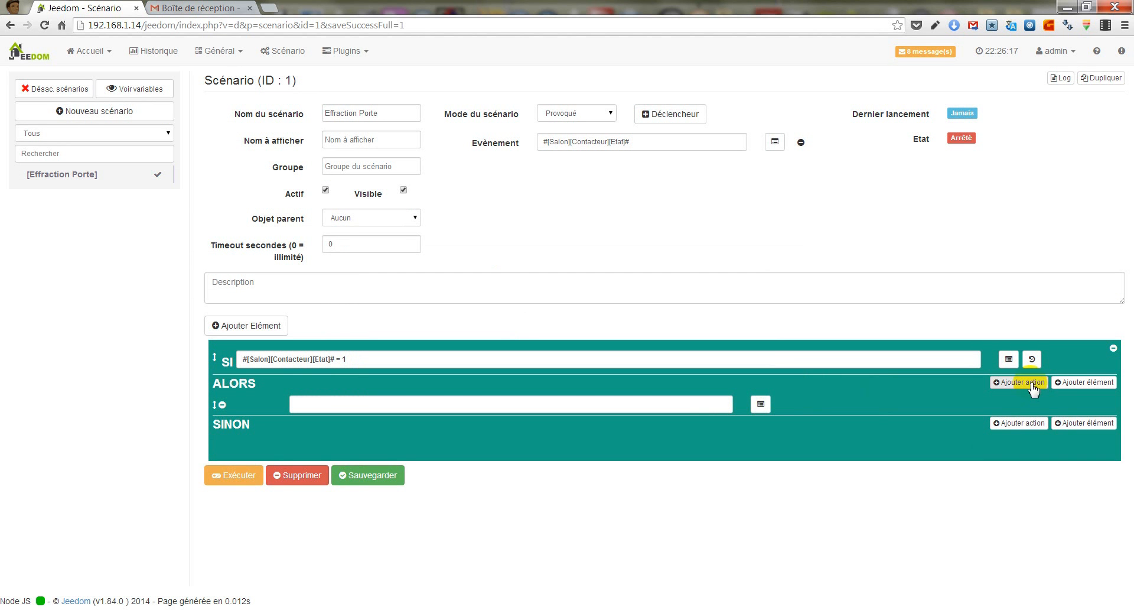
click(761, 406)
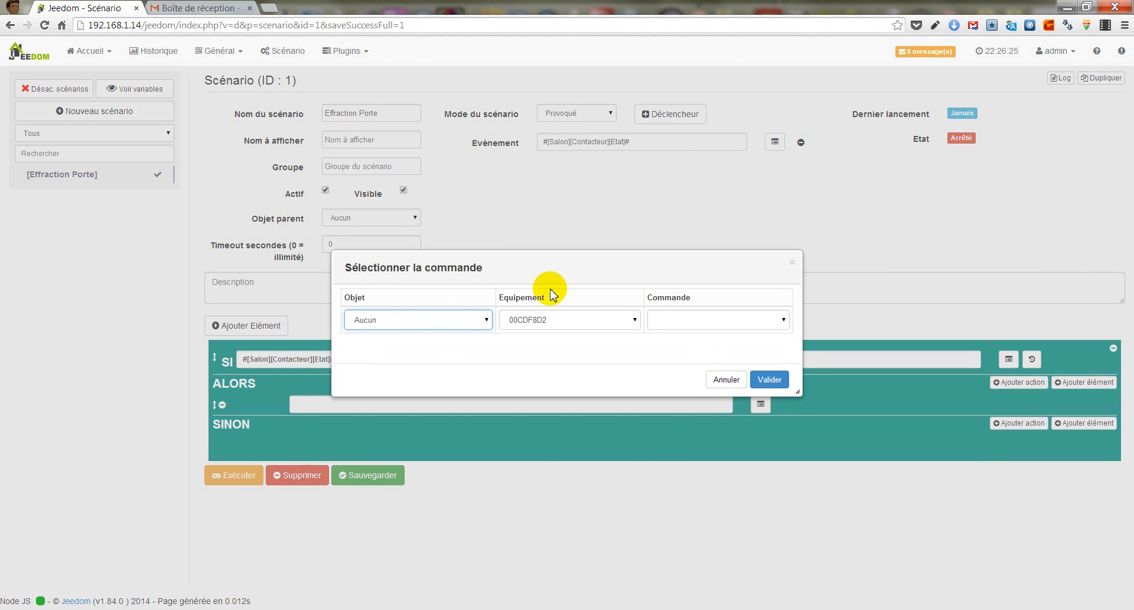
click(600, 320)
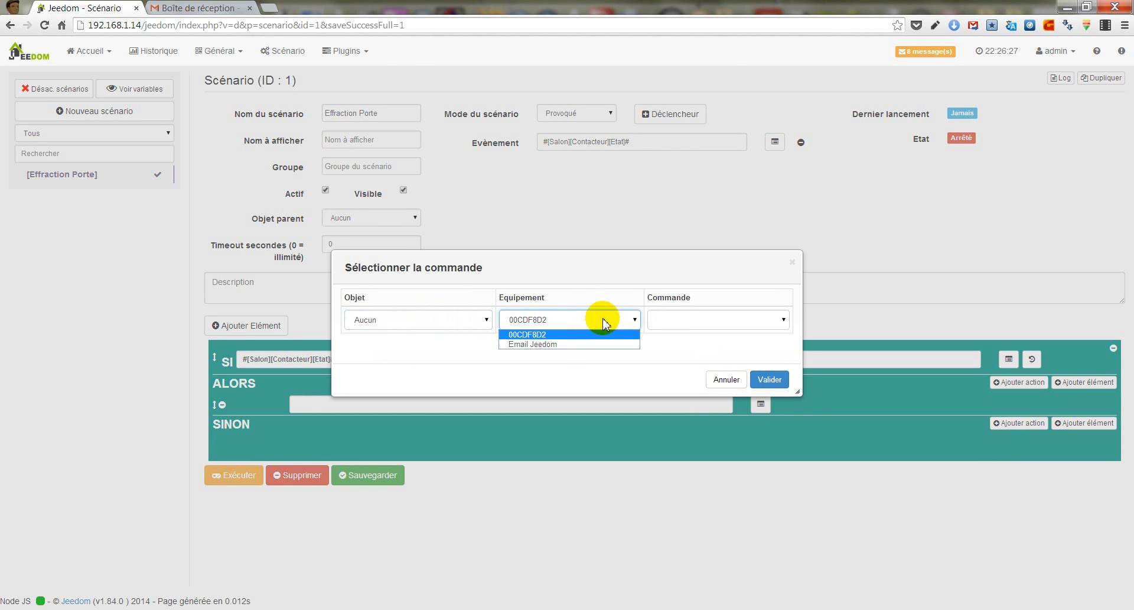
click(558, 345)
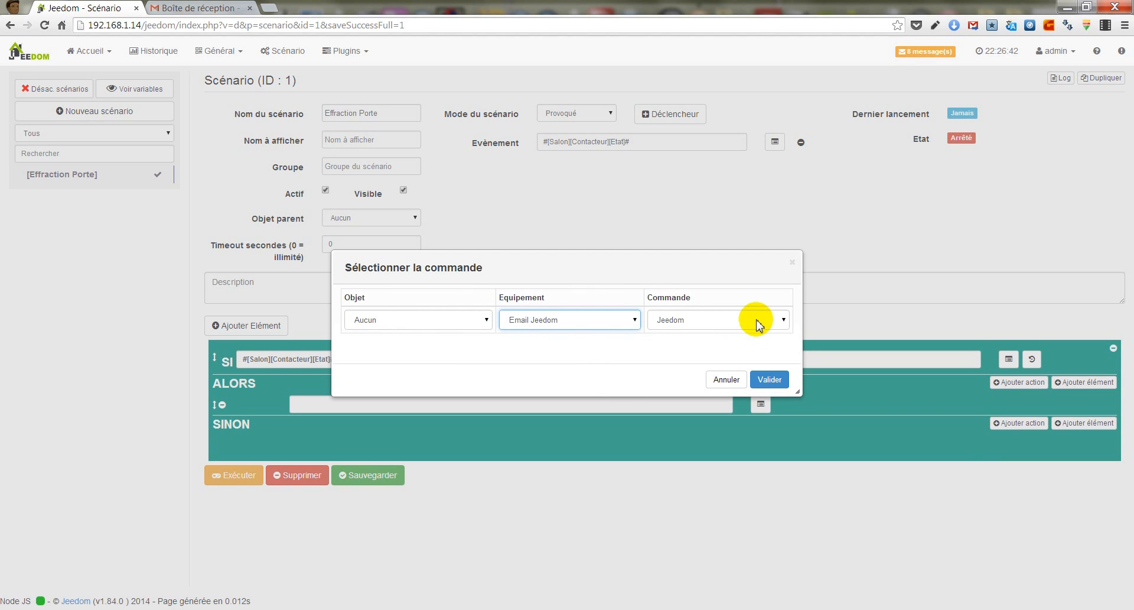
click(771, 380)
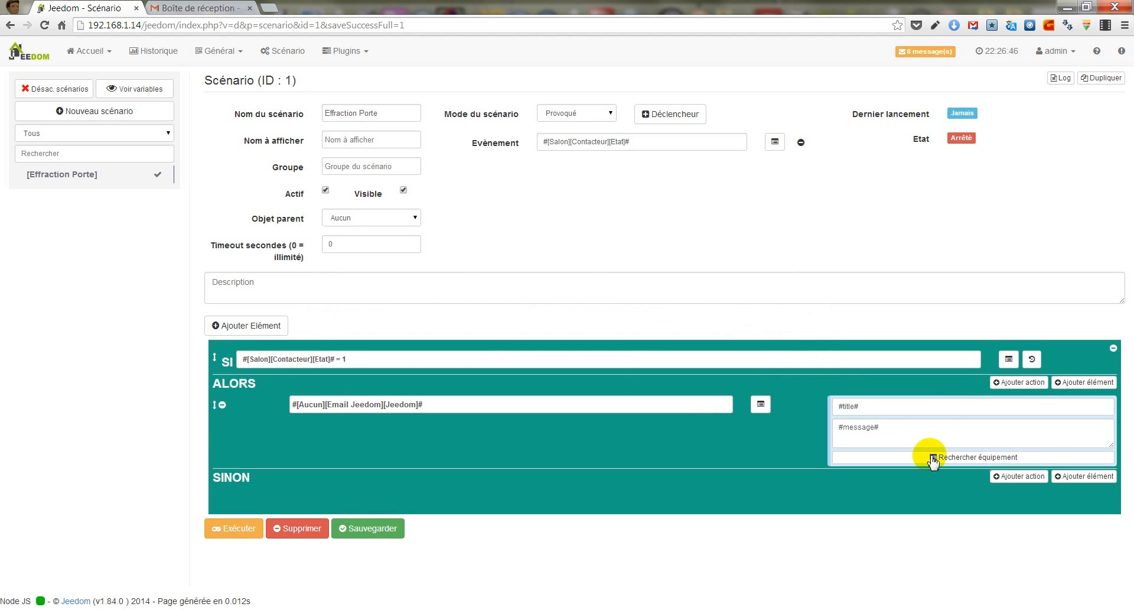
- Set the e-mail action's title to "Effraction Maison" and message to "Effraction sur la baie vitré", and save the scenario
click(918, 405)
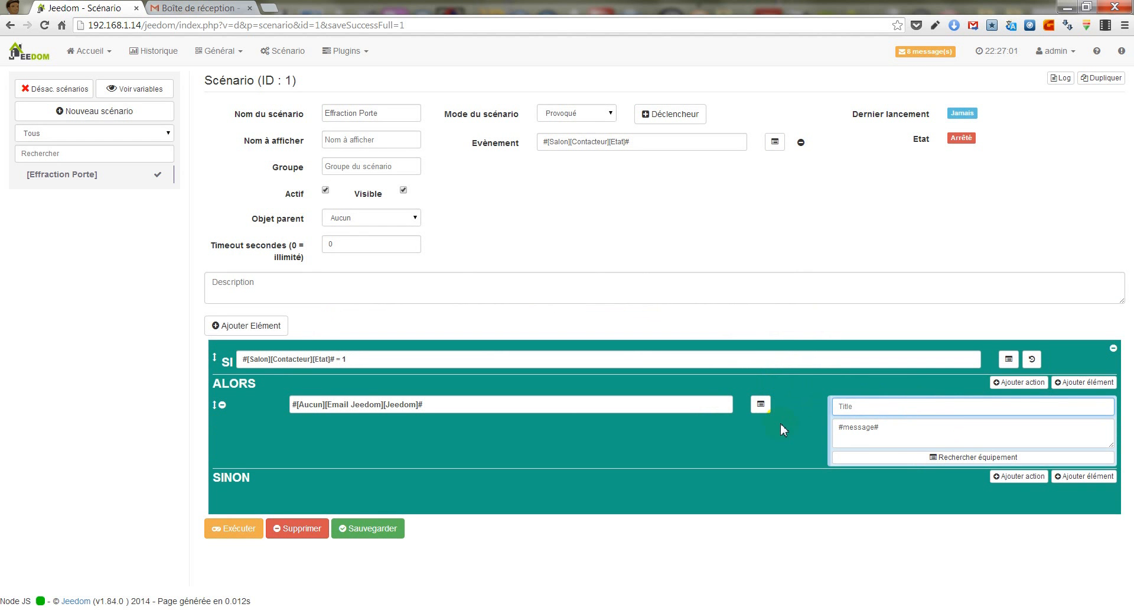
text(Effraction Maison)
key(Tab)
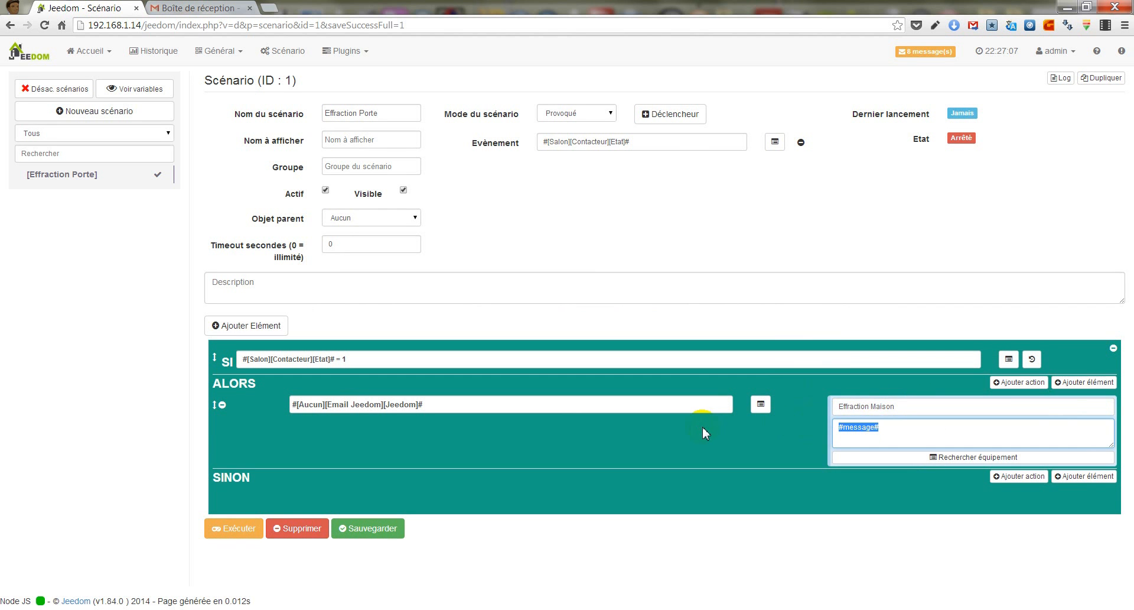
text(Effraction sur la baie vitré)
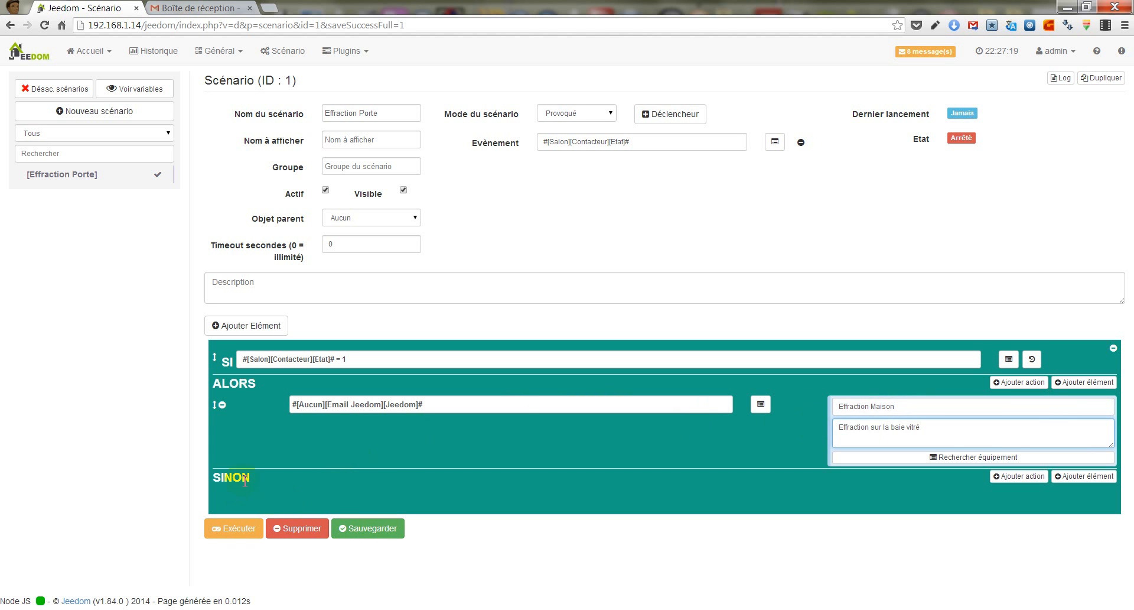
click(387, 533)
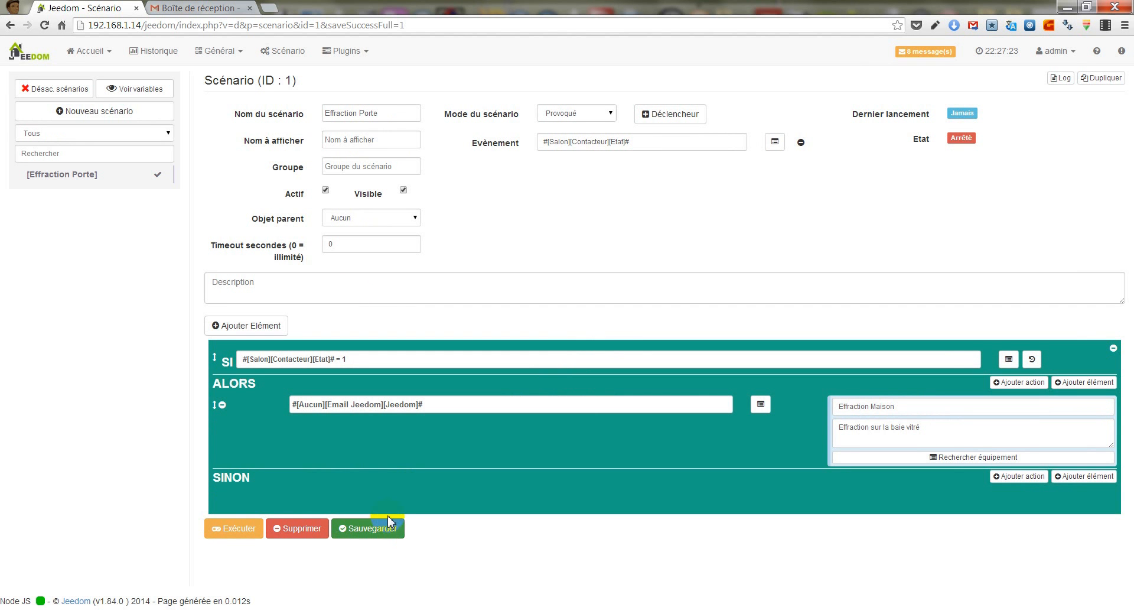
- Open the Jeedom dashboard, check the Gmail inbox for the alert e-mail, and return to the dashboard
click(110, 51)
click(107, 76)
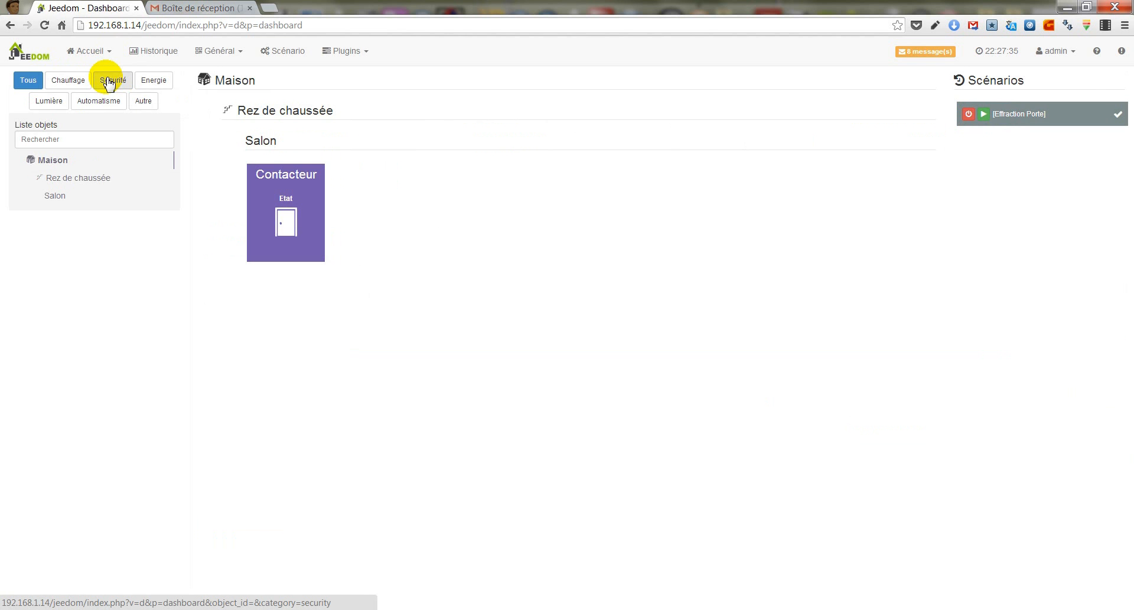
click(190, 9)
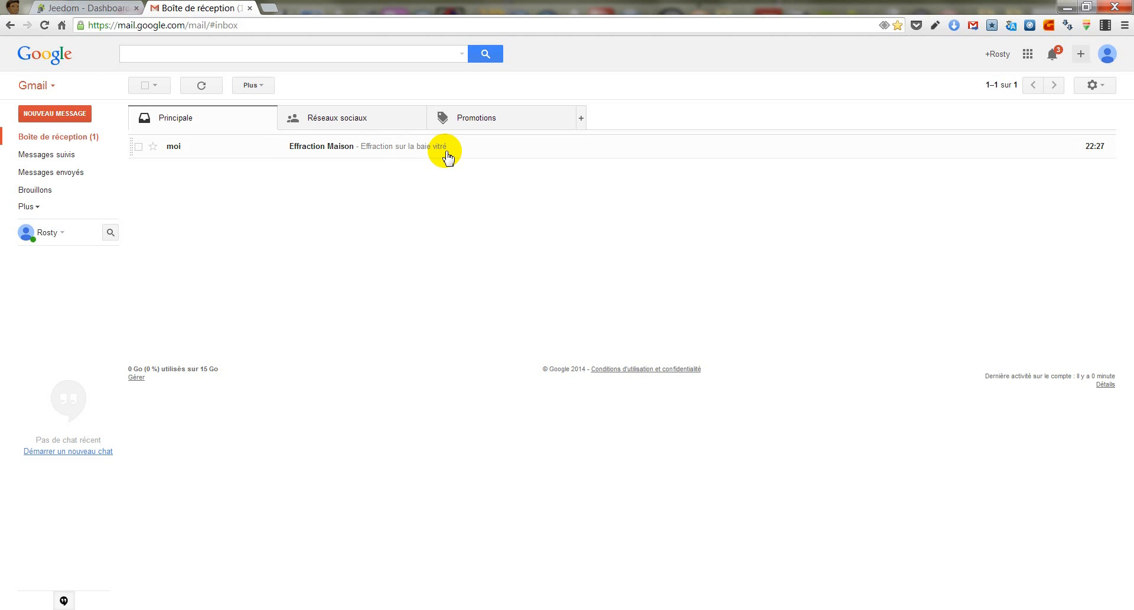
click(104, 7)
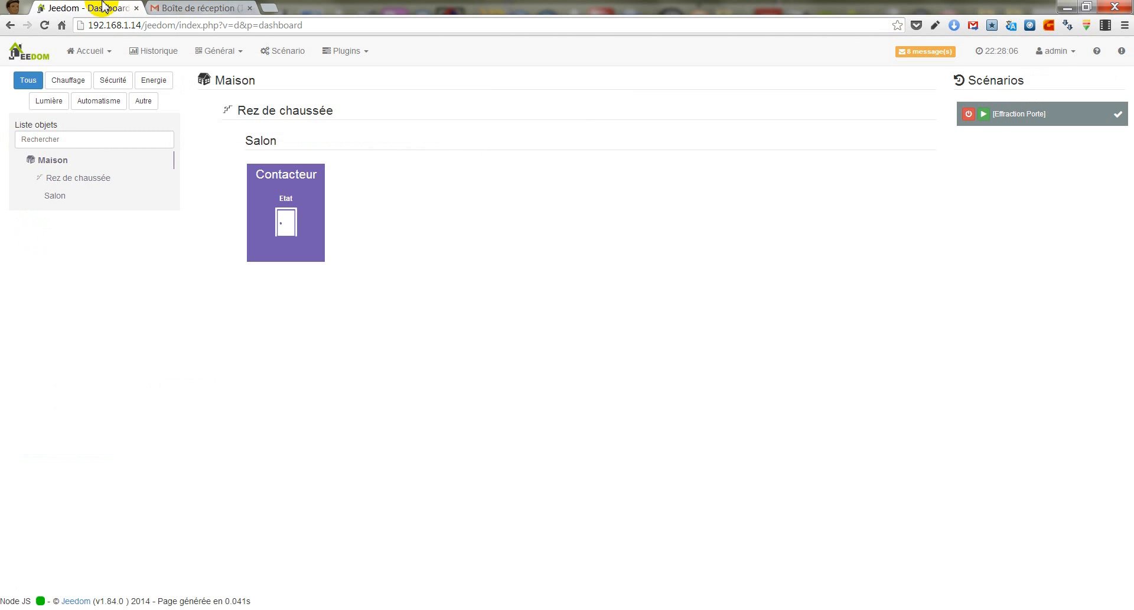